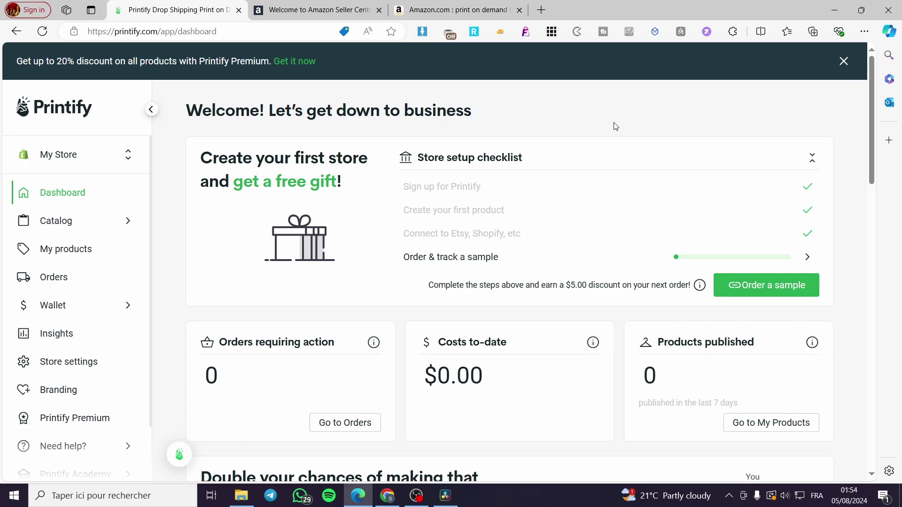
# Step: Open the My Store switcher to list the connected stores: My Store, My Etsy Store and trucking products
pyautogui.click(130, 157)
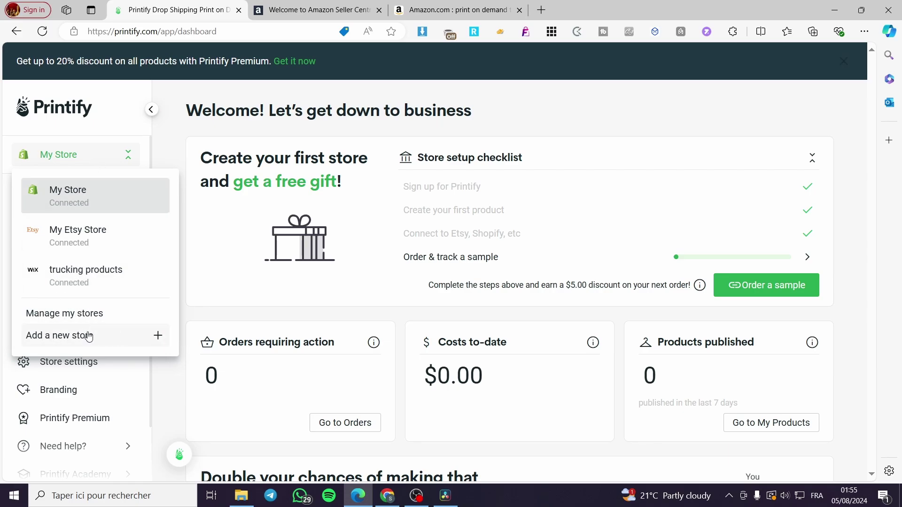
# Step: Choose Add a new store and browse the sales channels, from Etsy and Shopify to Walmart and API
pyautogui.click(101, 155)
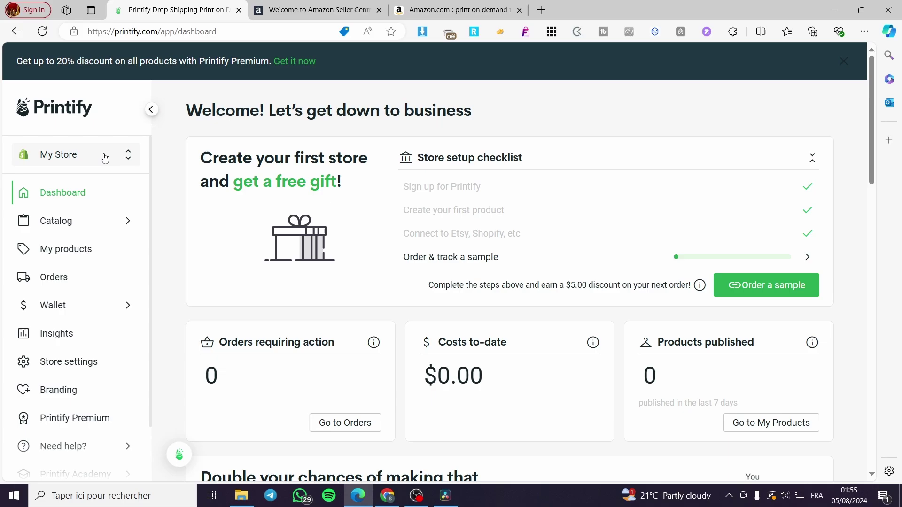
pyautogui.click(127, 157)
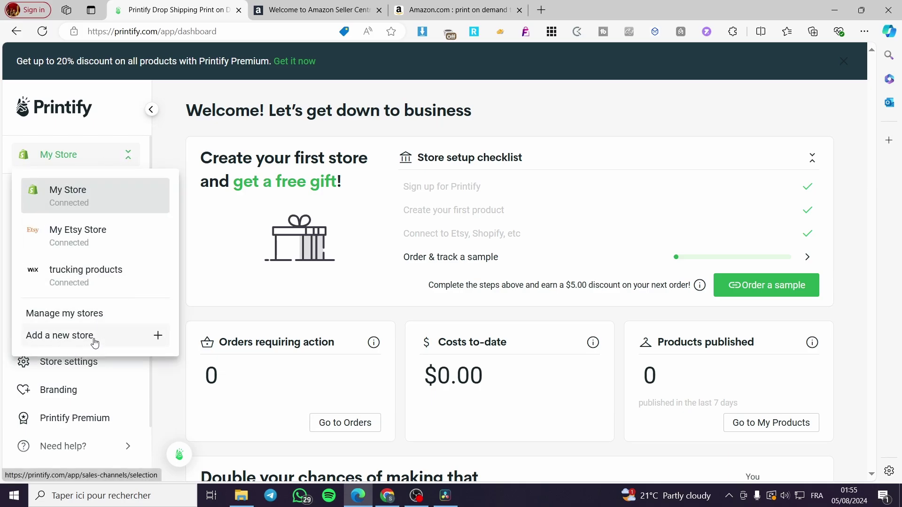
pyautogui.click(77, 342)
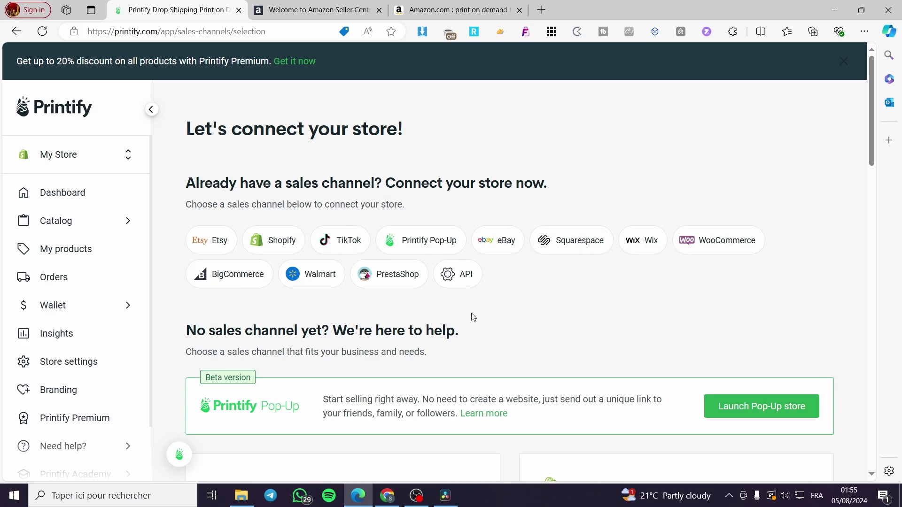
pyautogui.scroll(-5, 473, 316)
pyautogui.scroll(-15, 718, 333)
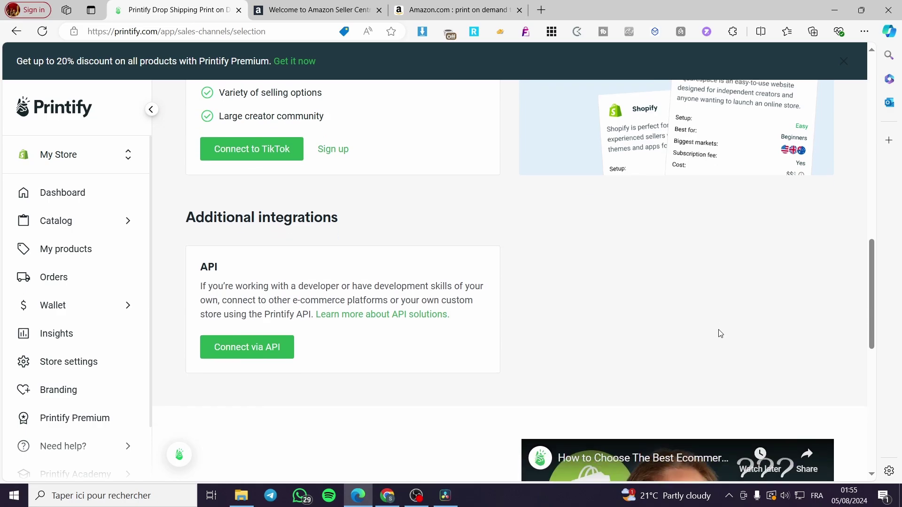
pyautogui.scroll(20, 719, 333)
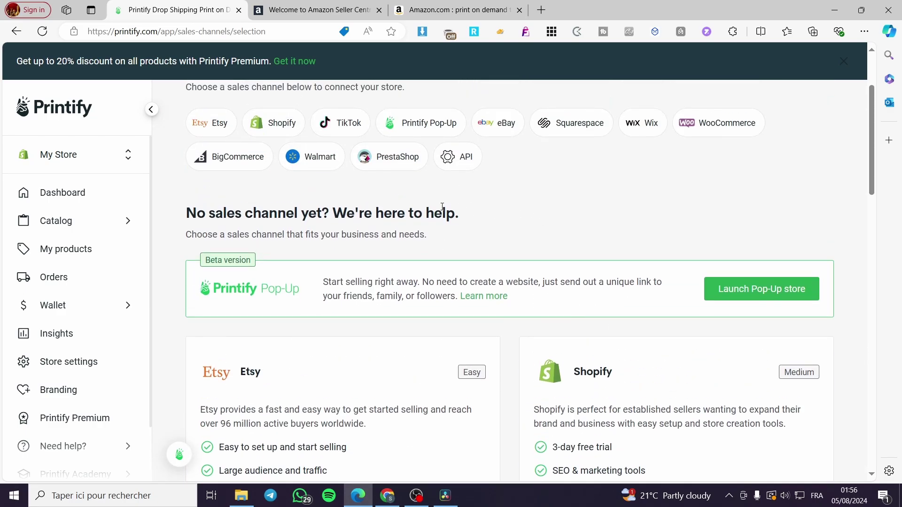
pyautogui.scroll(2, 574, 272)
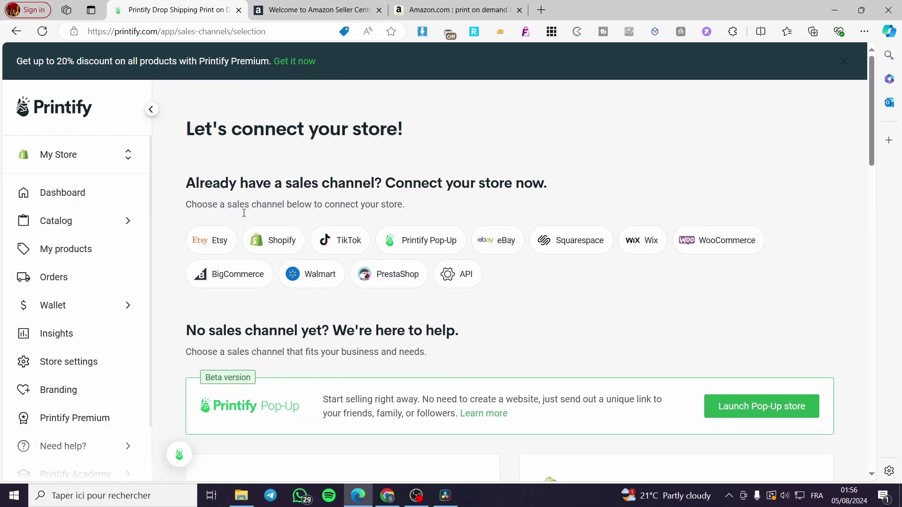
# Step: On Seller Central, start seller sign-up and sign in with the account password, staying signed in
pyautogui.click(261, 7)
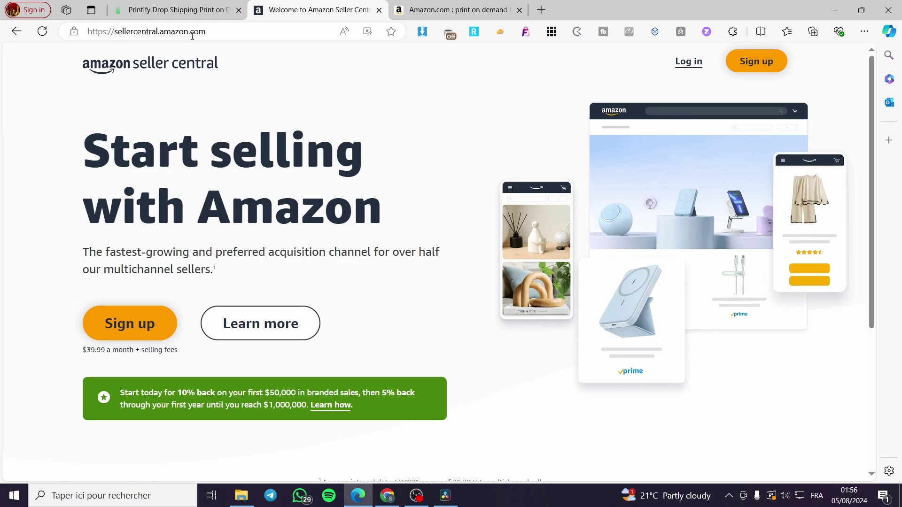
pyautogui.click(131, 330)
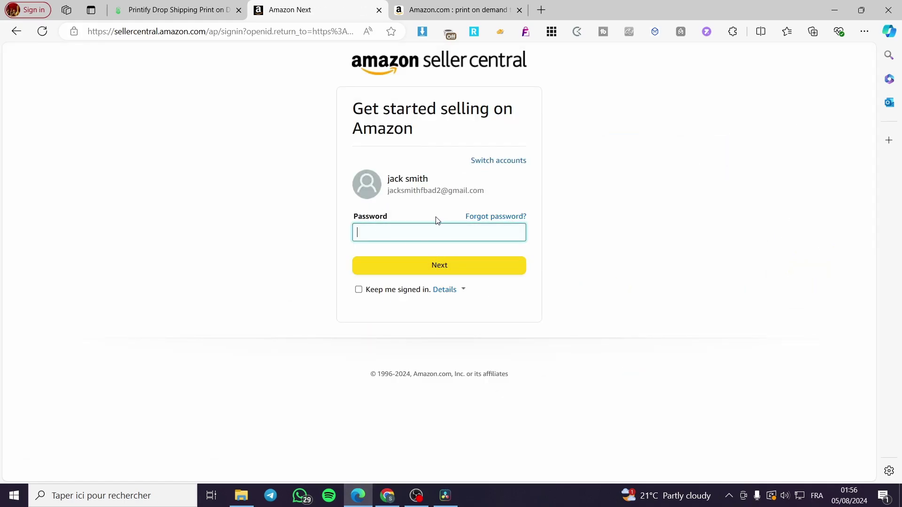
pyautogui.click(358, 290)
pyautogui.click(395, 235)
pyautogui.write('••')
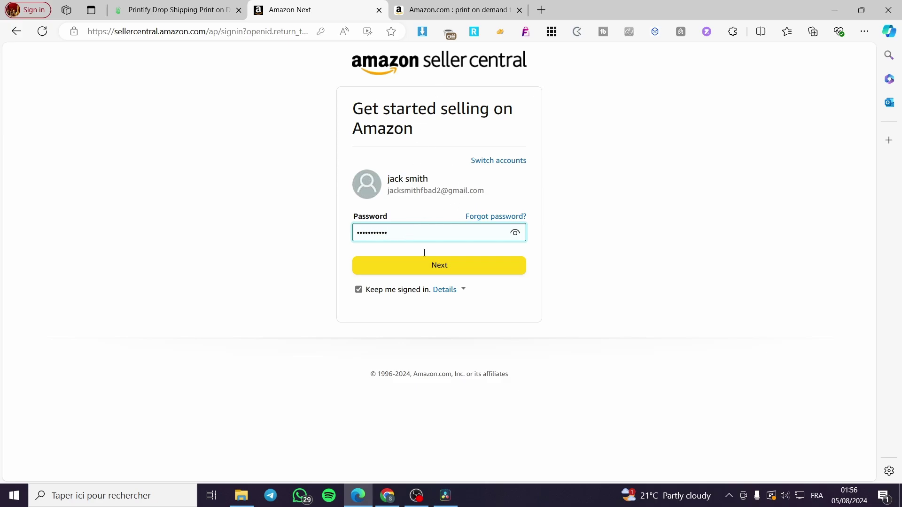
pyautogui.click(439, 266)
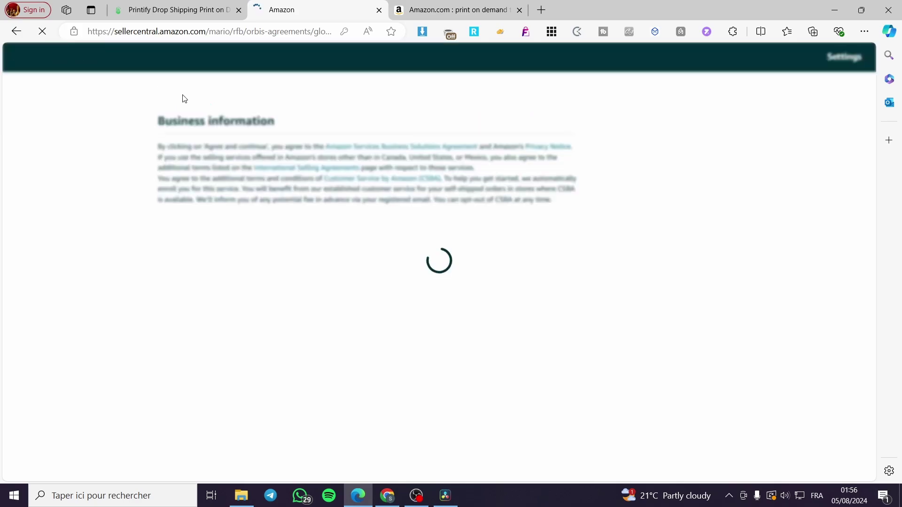
# Step: Dismiss the save-password prompt and set the business location to United States
pyautogui.click(367, 160)
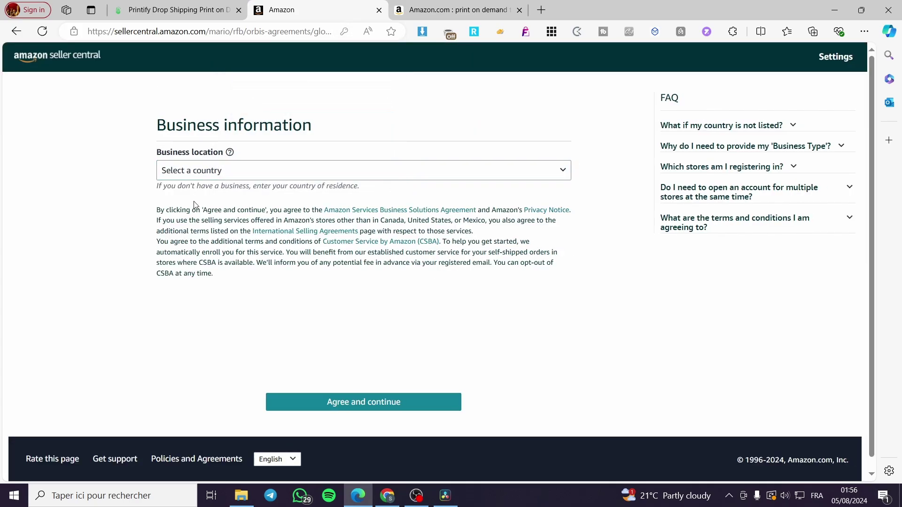
pyautogui.click(252, 178)
pyautogui.scroll(-5, 322, 287)
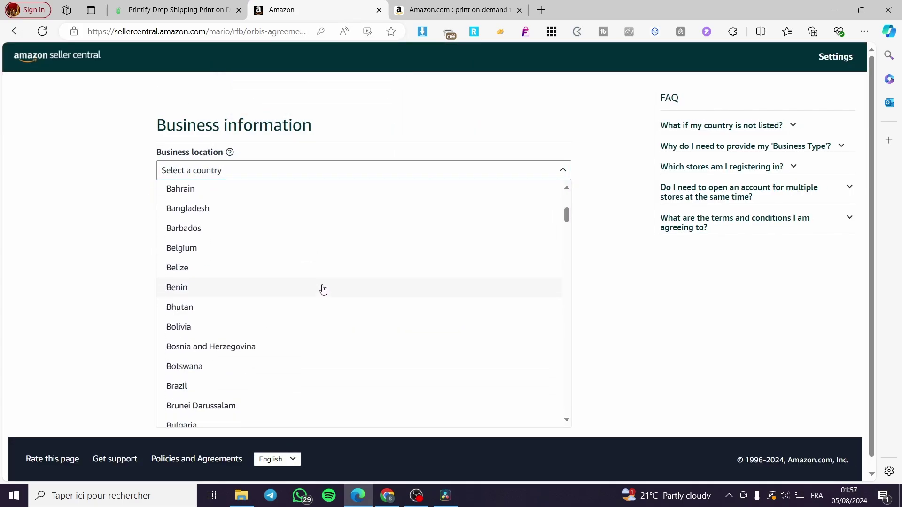
pyautogui.moveTo(567, 223); pyautogui.dragTo(579, 407)
pyautogui.click(313, 331)
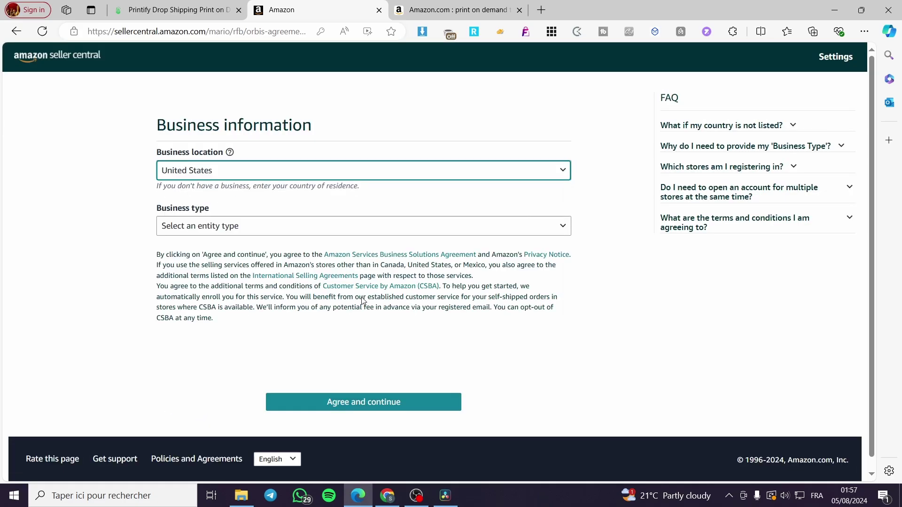
# Step: Choose Publicly-listed business, tick the confirmation box, and start entering the business name
pyautogui.click(269, 226)
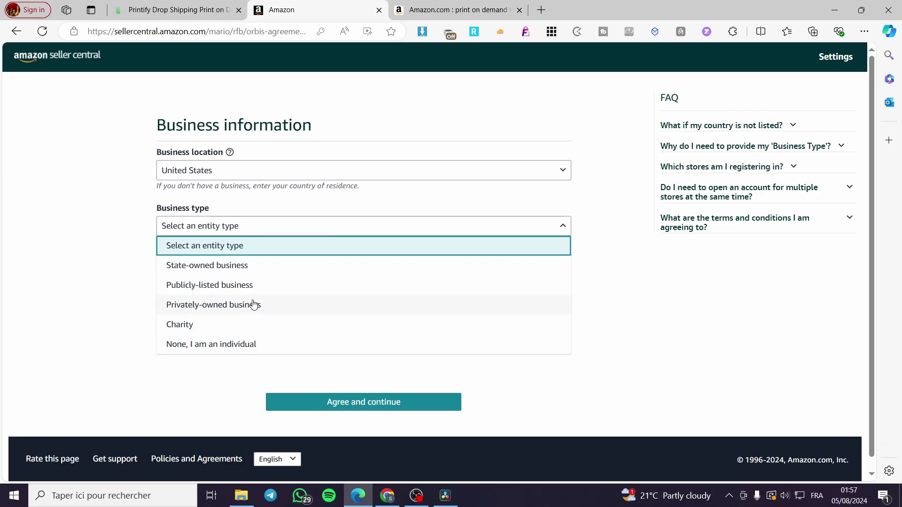
pyautogui.click(306, 290)
pyautogui.scroll(-3, 364, 388)
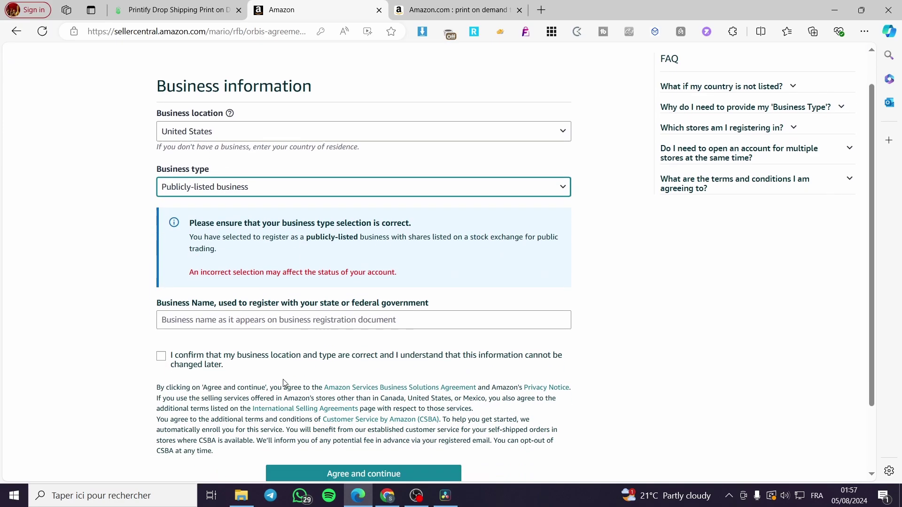
pyautogui.click(243, 273)
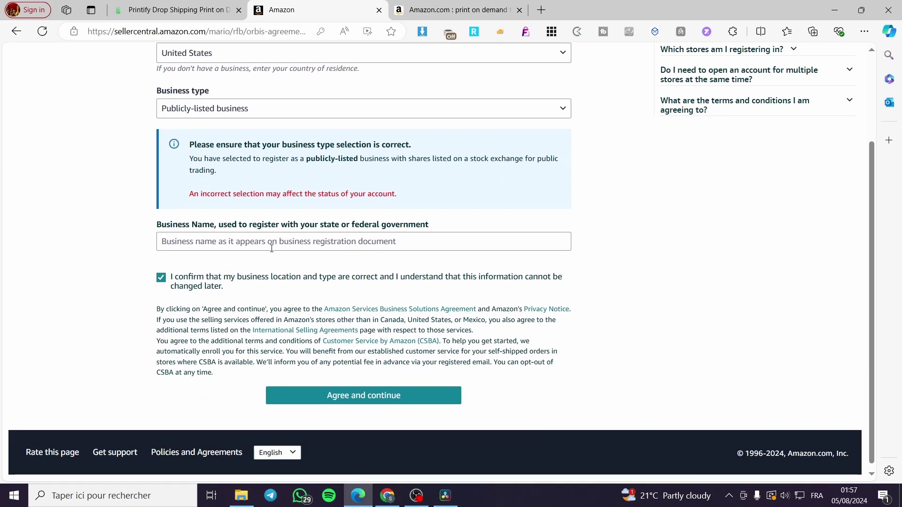
pyautogui.click(323, 243)
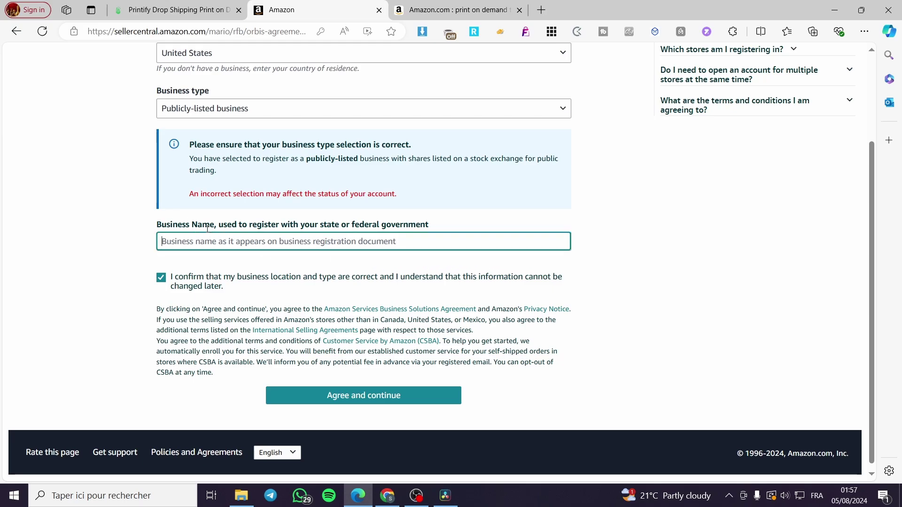
pyautogui.write('Jack Smith')
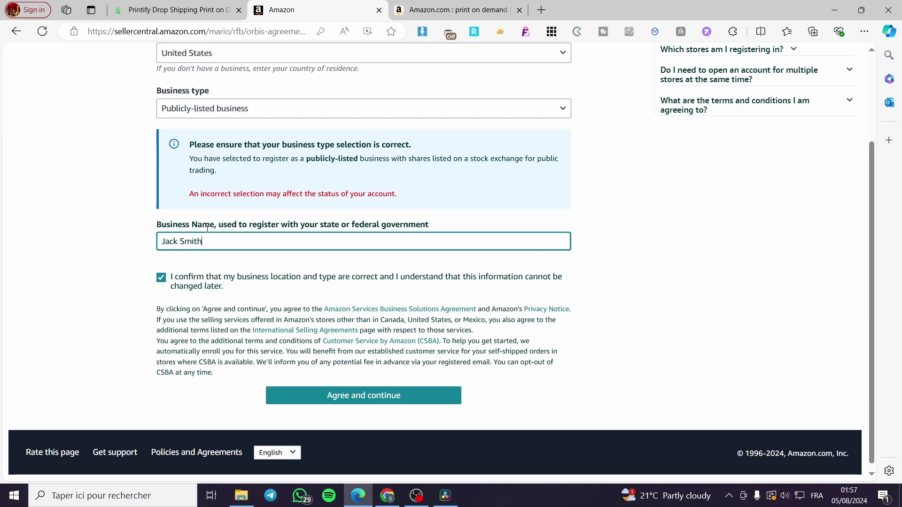
# Step: Agree and continue to submit the business information, review the registration form, then return to Printify
pyautogui.click(360, 404)
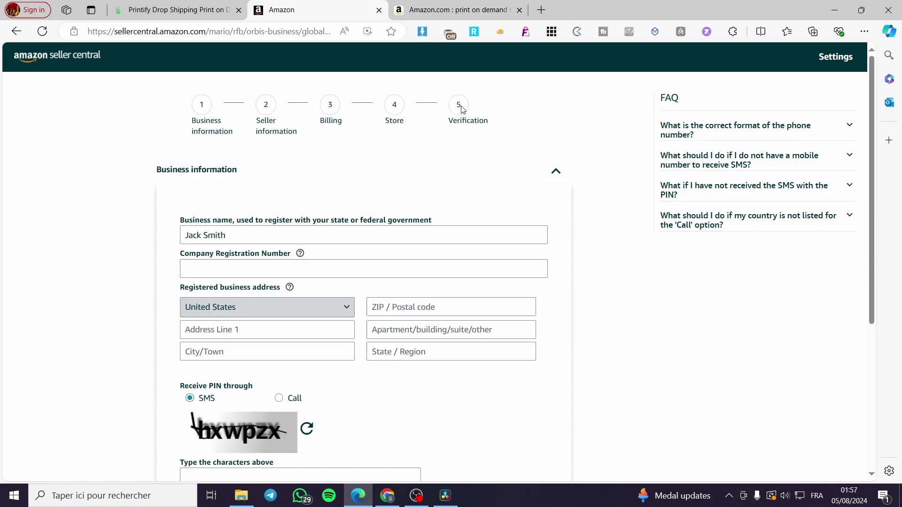
pyautogui.scroll(-1, 467, 108)
pyautogui.scroll(1, 471, 111)
pyautogui.scroll(-4, 308, 233)
pyautogui.scroll(1, 310, 236)
pyautogui.scroll(3, 309, 232)
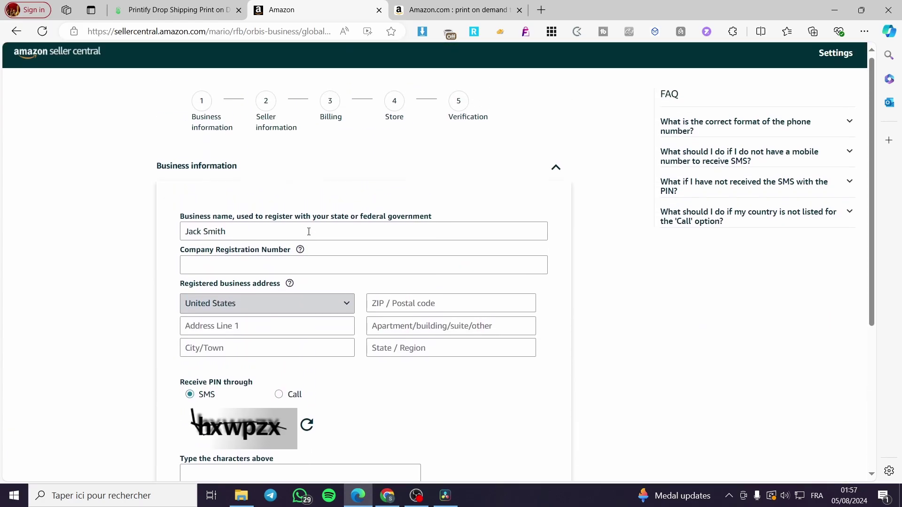
pyautogui.click(177, 10)
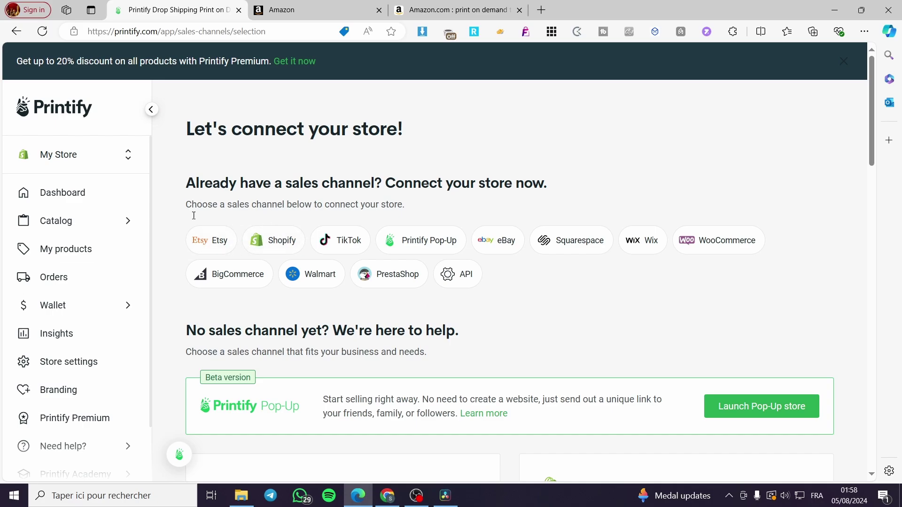
# Step: Back out of the Shopify connection to the Printify dashboard, then switch to the Amazon tab
pyautogui.click(261, 245)
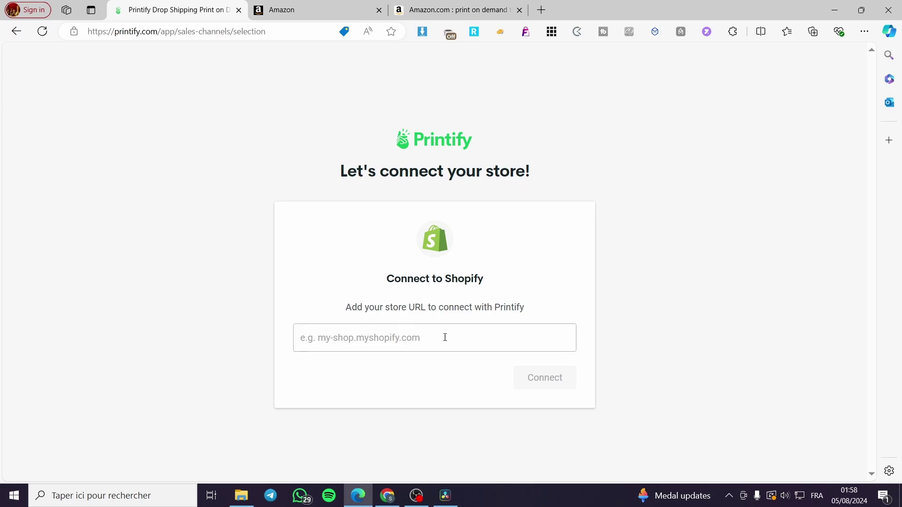
pyautogui.click(16, 31)
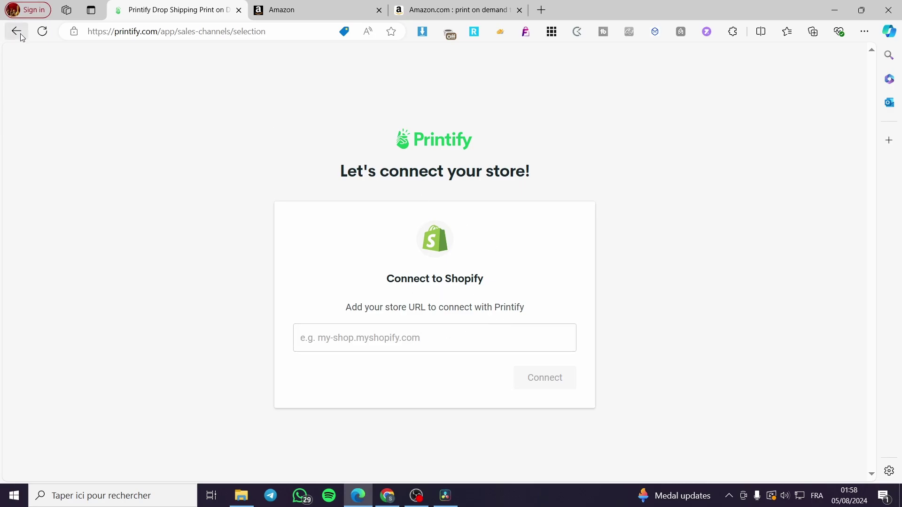
pyautogui.click(72, 151)
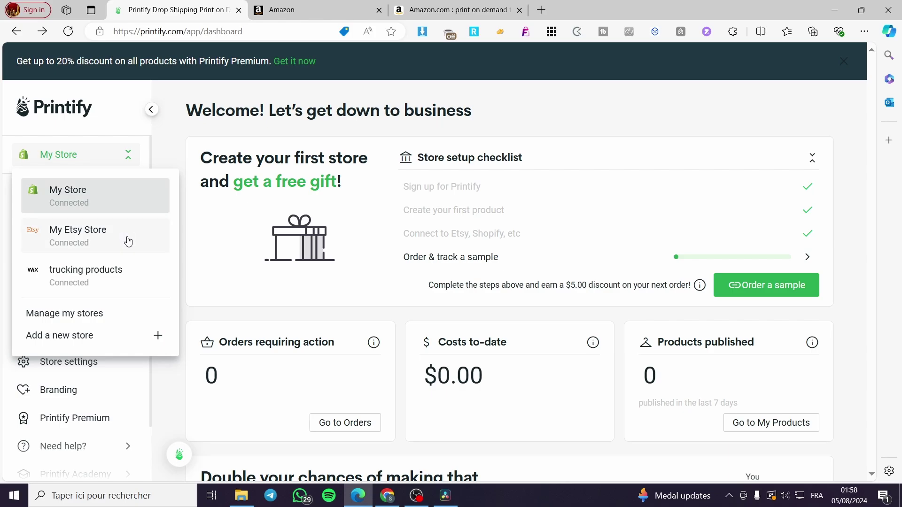
pyautogui.click(656, 117)
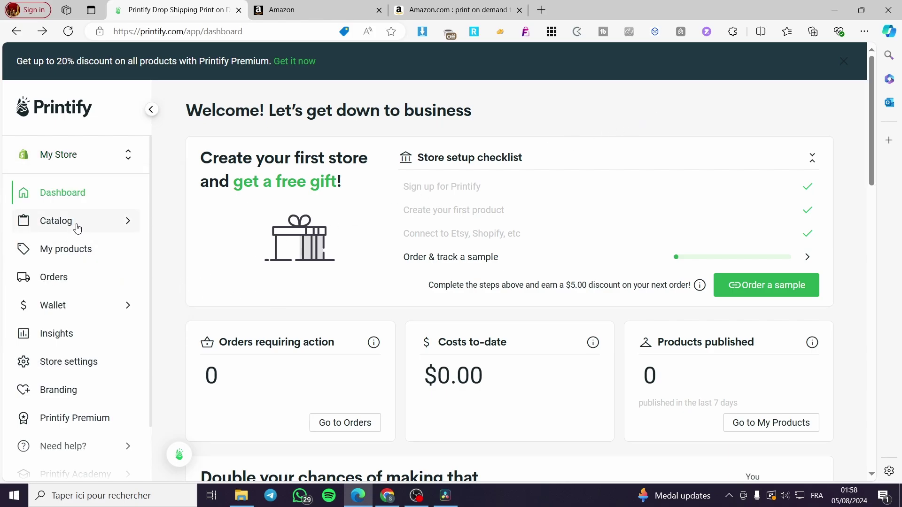
pyautogui.click(291, 4)
# Step: Open the Bella+Canvas 3001 Unisex Jersey Short Sleeve Tee from Catalog > Men's Clothing > T-shirts
pyautogui.click(408, 9)
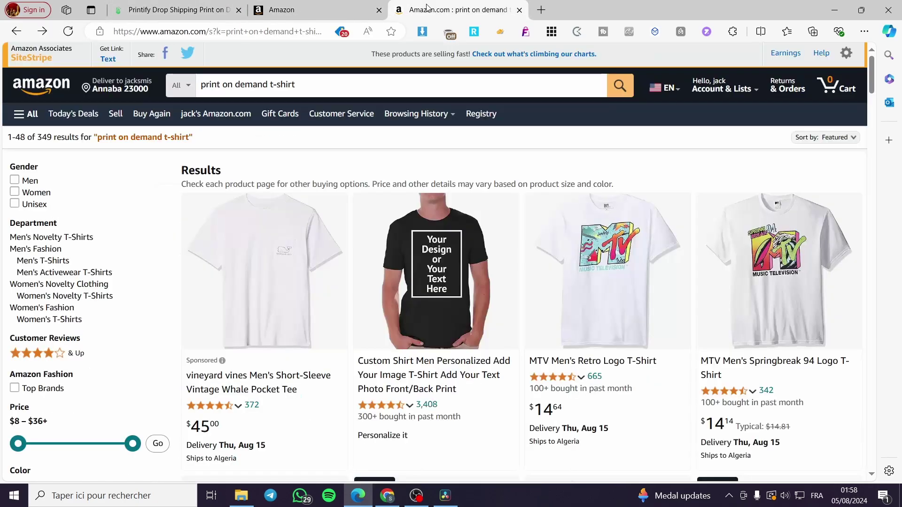
pyautogui.click(207, 7)
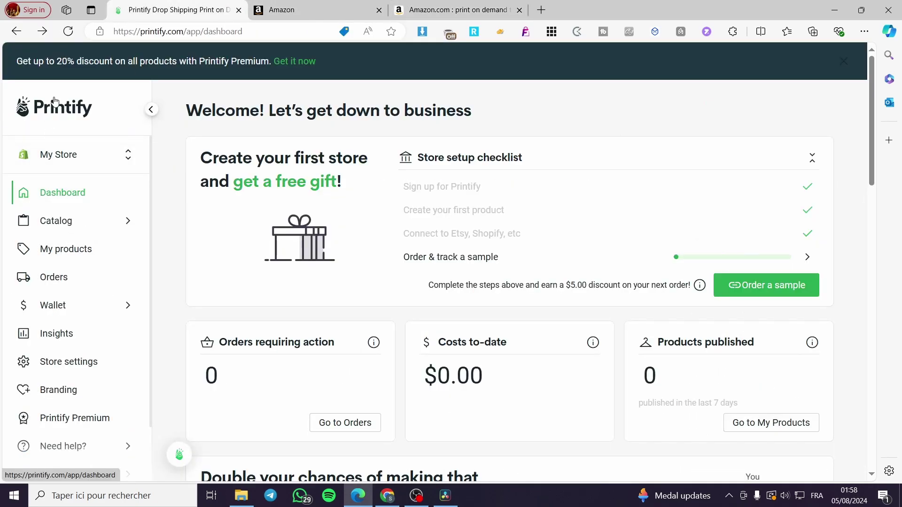
pyautogui.moveTo(61, 228)
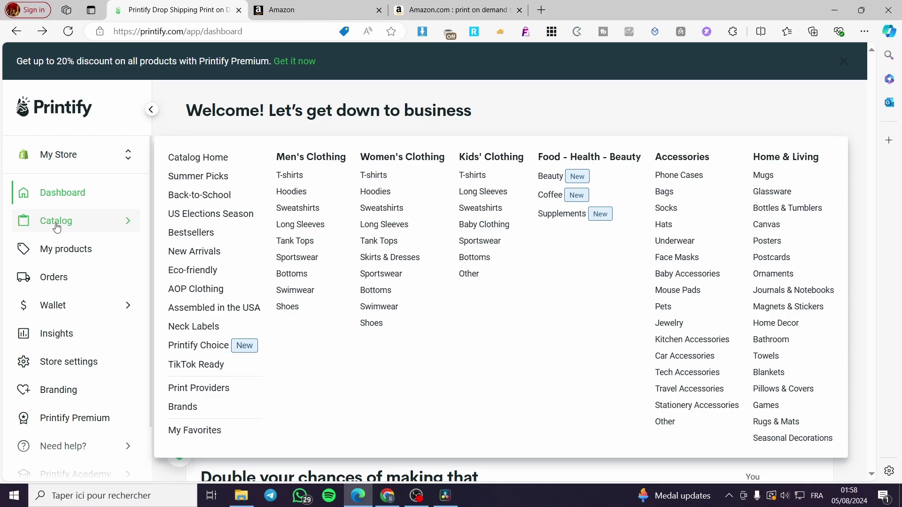
pyautogui.click(298, 175)
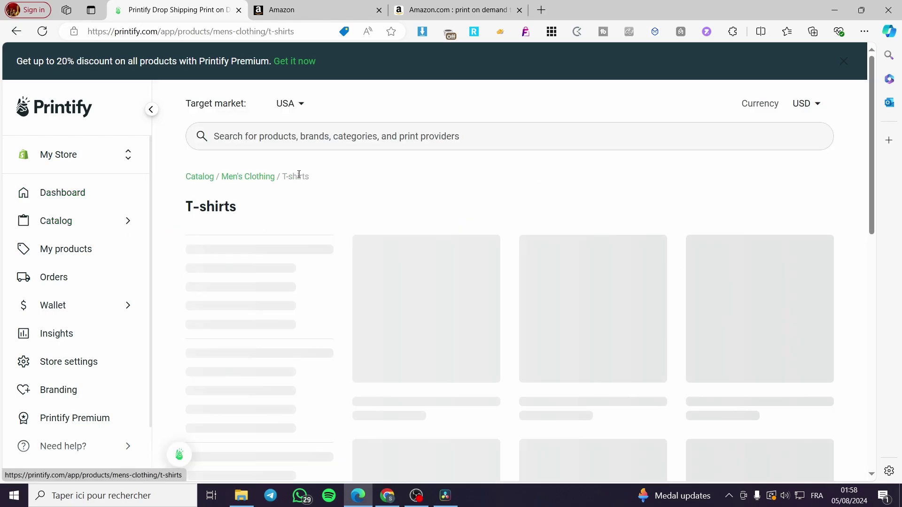
pyautogui.scroll(-2, 558, 269)
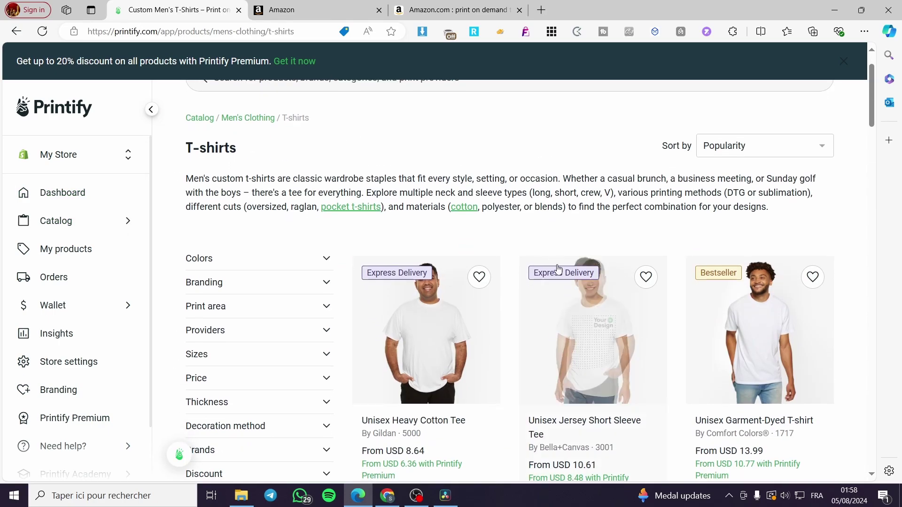
pyautogui.click(615, 347)
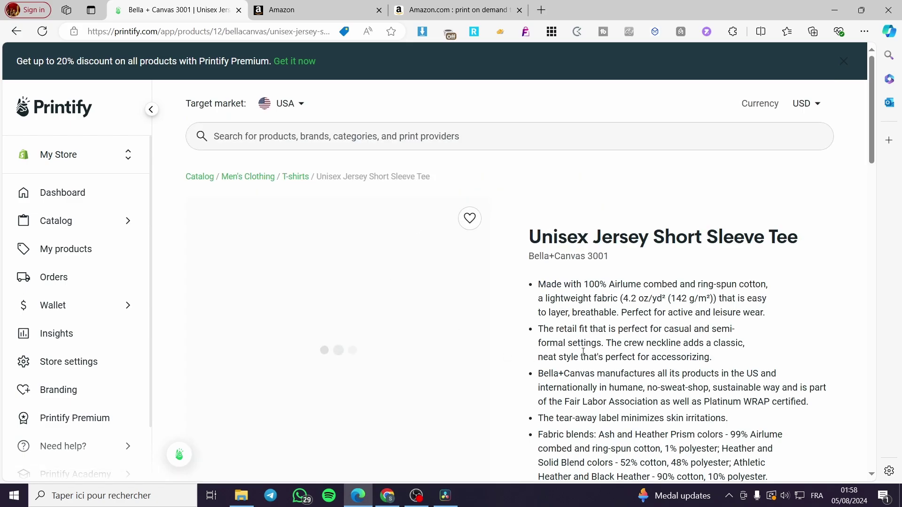
# Step: Show the tee's second gallery photo, cancel saving it, and return to Amazon's t-shirt results
pyautogui.scroll(-3, 508, 335)
pyautogui.click(284, 439)
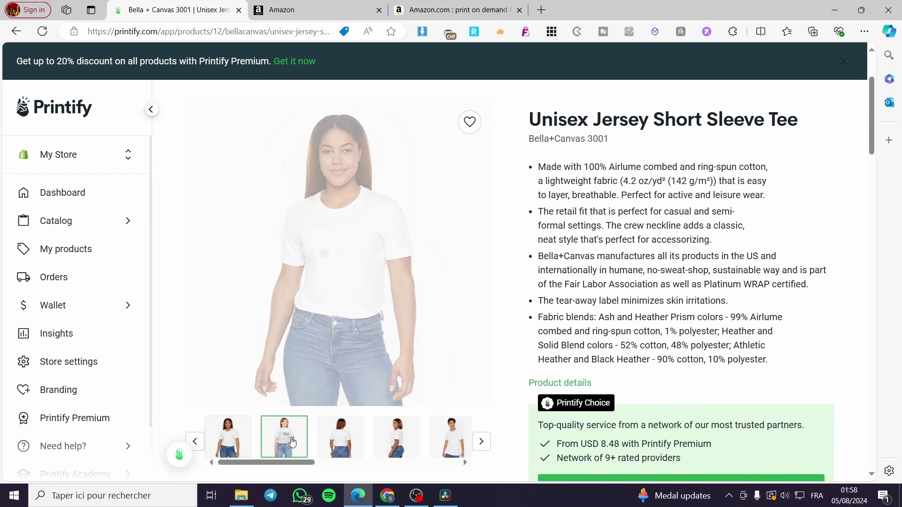
pyautogui.rightClick(313, 246)
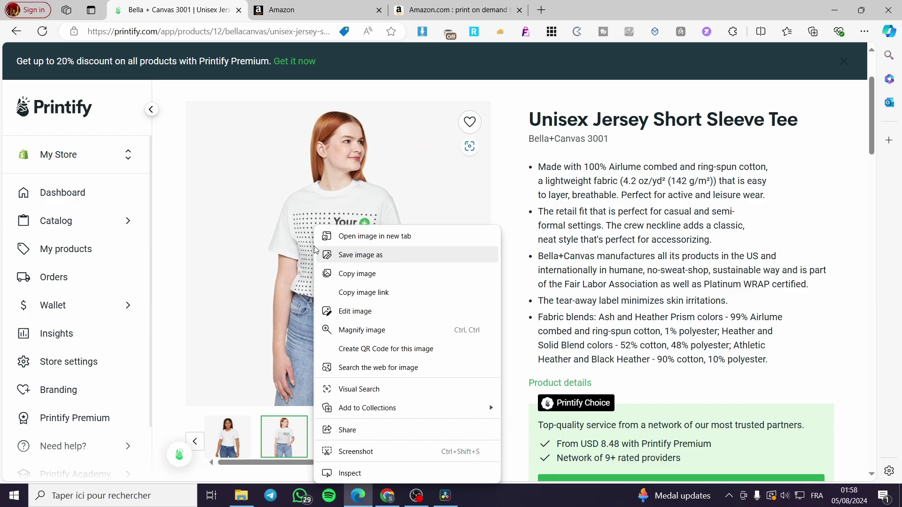
pyautogui.click(345, 256)
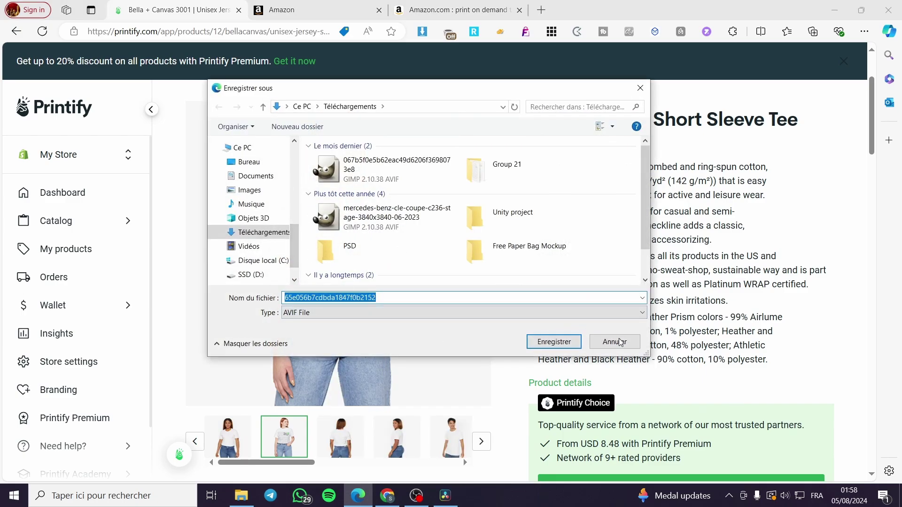
pyautogui.click(623, 346)
pyautogui.moveTo(380, 249)
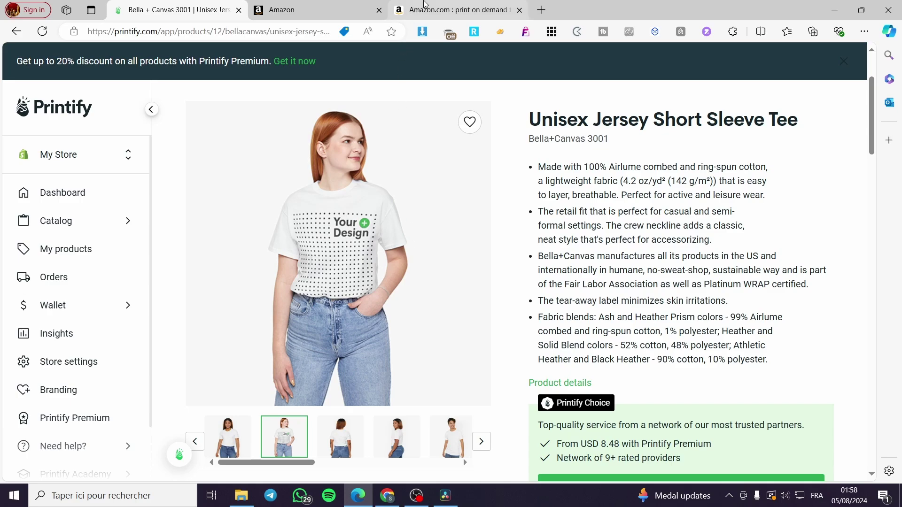
pyautogui.click(425, 9)
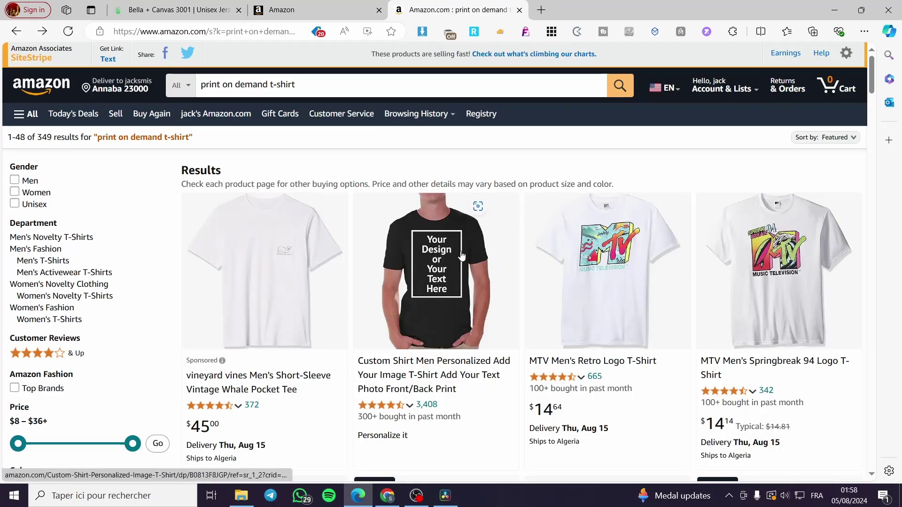
pyautogui.click(323, 4)
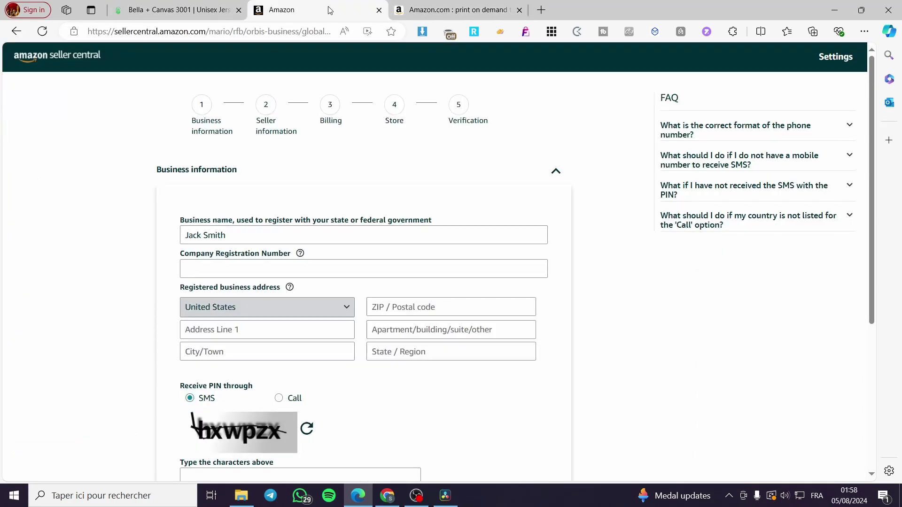
pyautogui.click(423, 9)
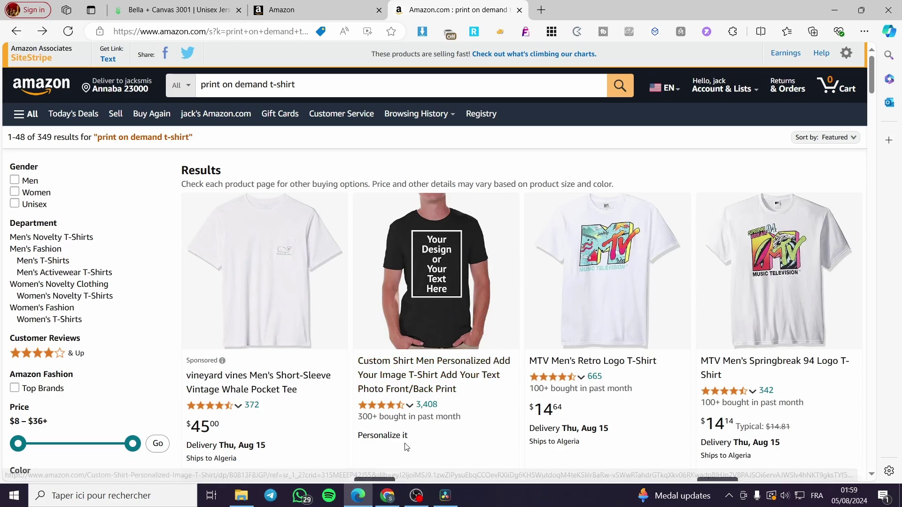
# Step: Select and then deselect the 'Personalize it' text on the Custom Shirt Men listing
pyautogui.moveTo(407, 447); pyautogui.dragTo(357, 436)
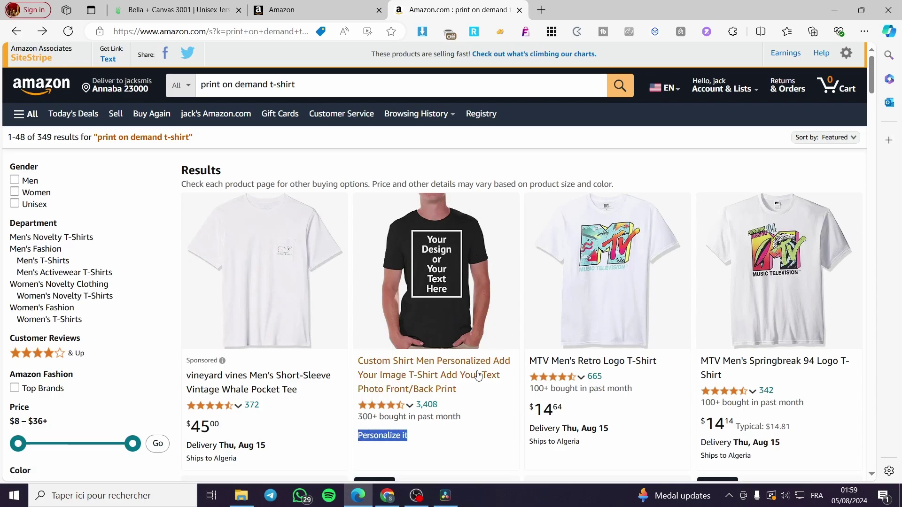
pyautogui.click(456, 450)
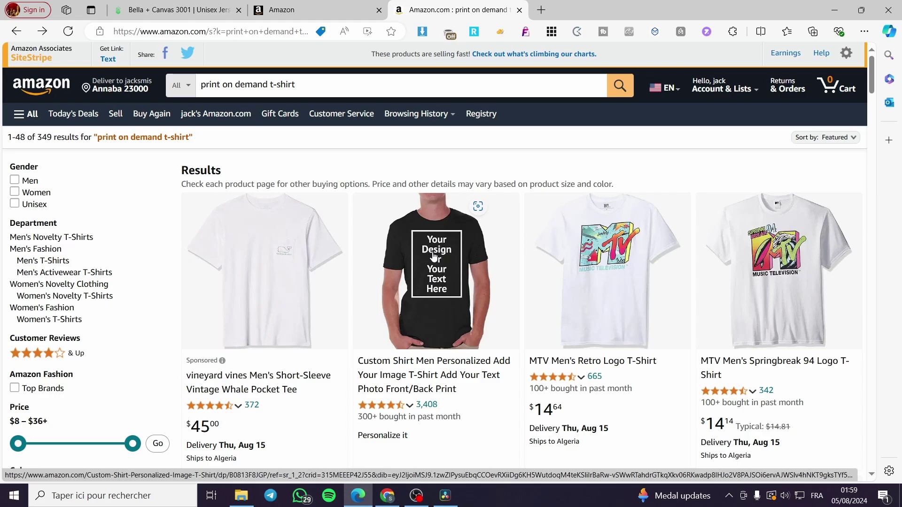
# Step: From the tee page, go to the Printify dashboard and choose Add a new store
pyautogui.click(230, 9)
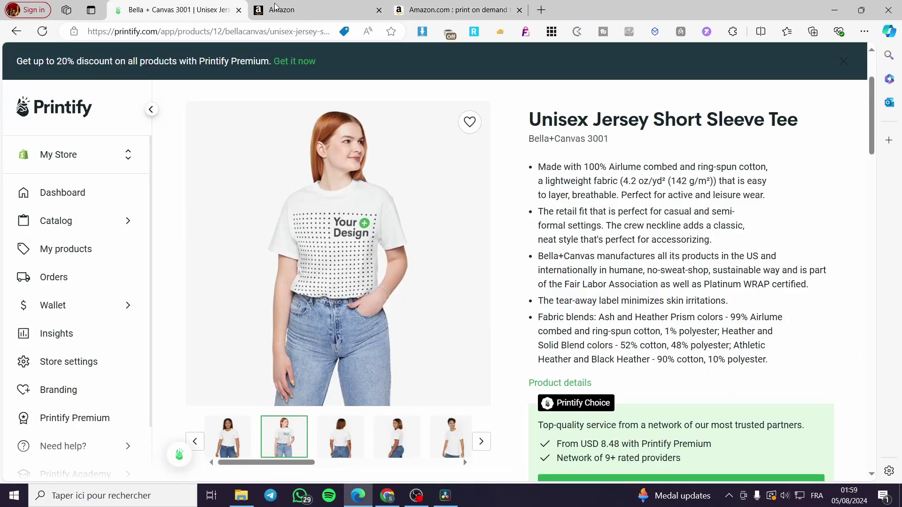
pyautogui.scroll(3, 227, 148)
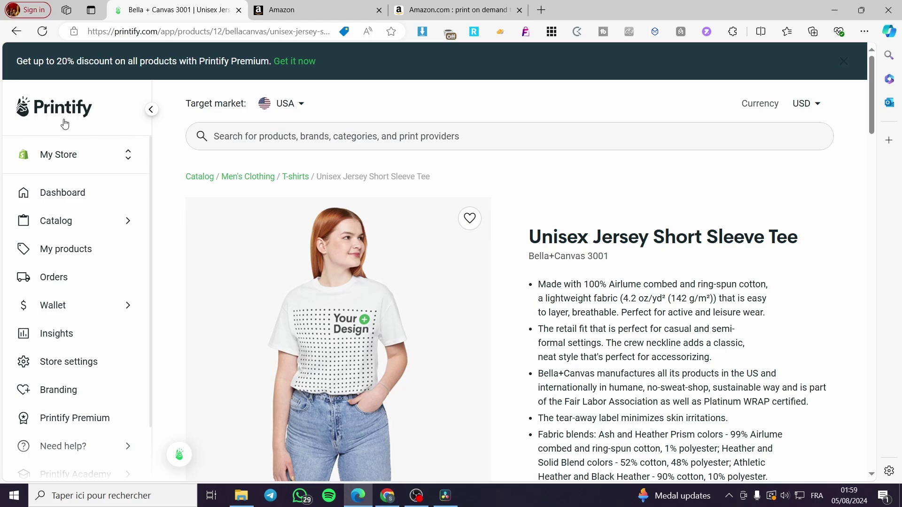
pyautogui.click(68, 115)
pyautogui.scroll(-5, 381, 182)
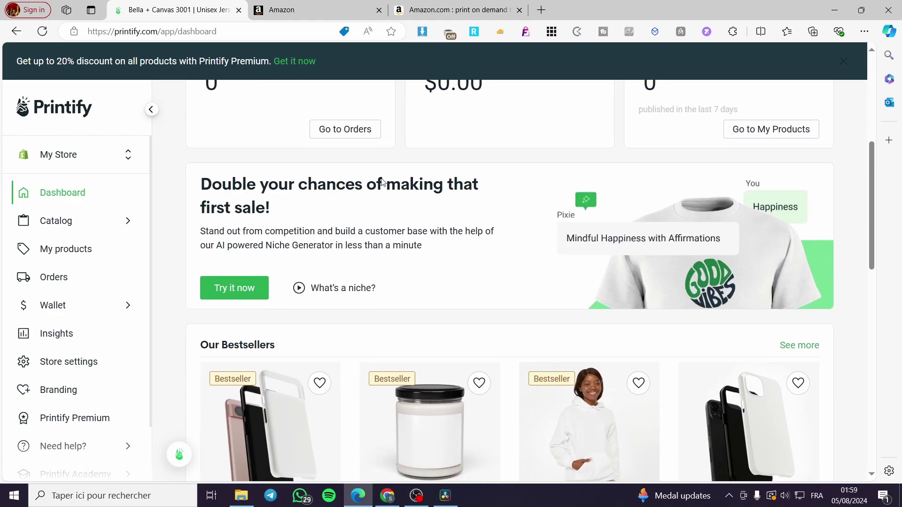
pyautogui.click(81, 155)
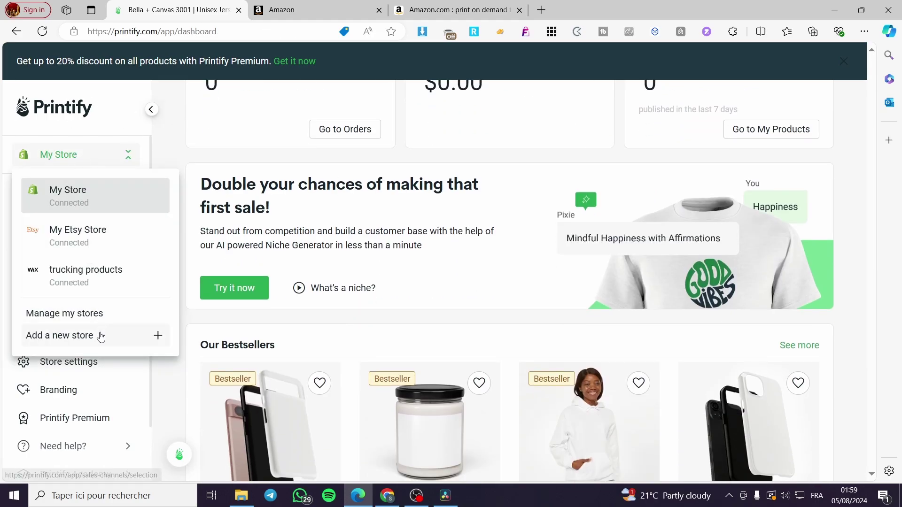
pyautogui.click(101, 335)
pyautogui.scroll(5, 379, 293)
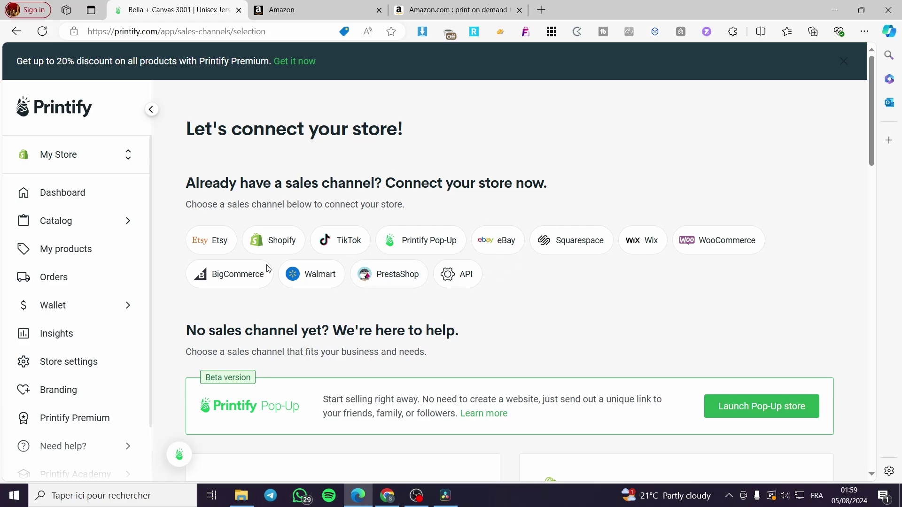
# Step: Create an API store named with the seller's full name and continue
pyautogui.click(471, 286)
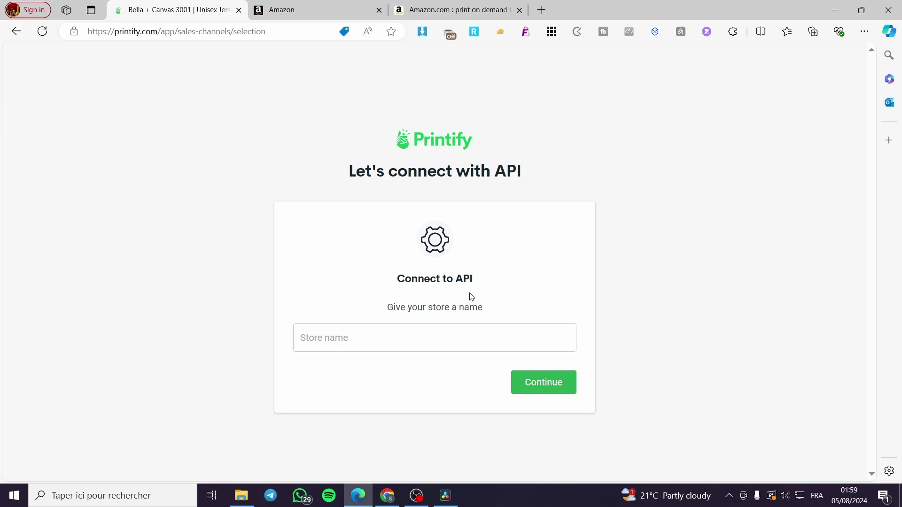
pyautogui.click(334, 342)
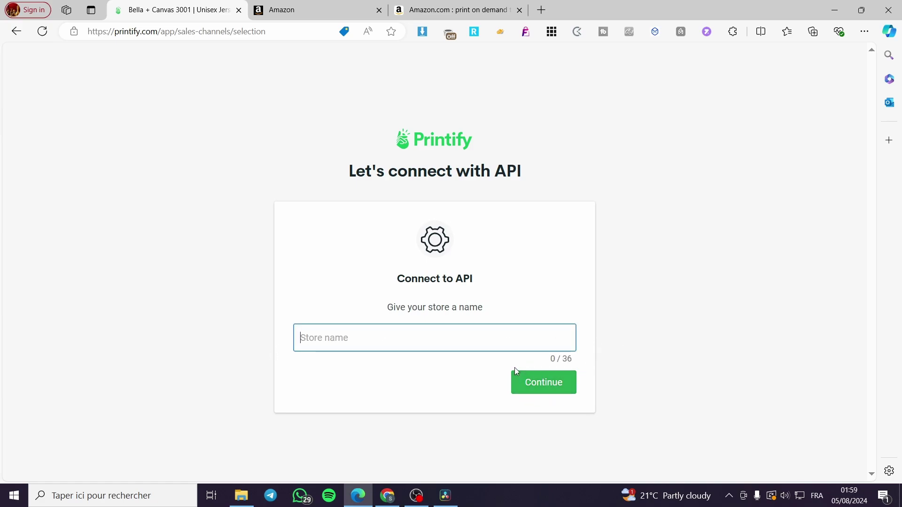
pyautogui.write('Jack Smith')
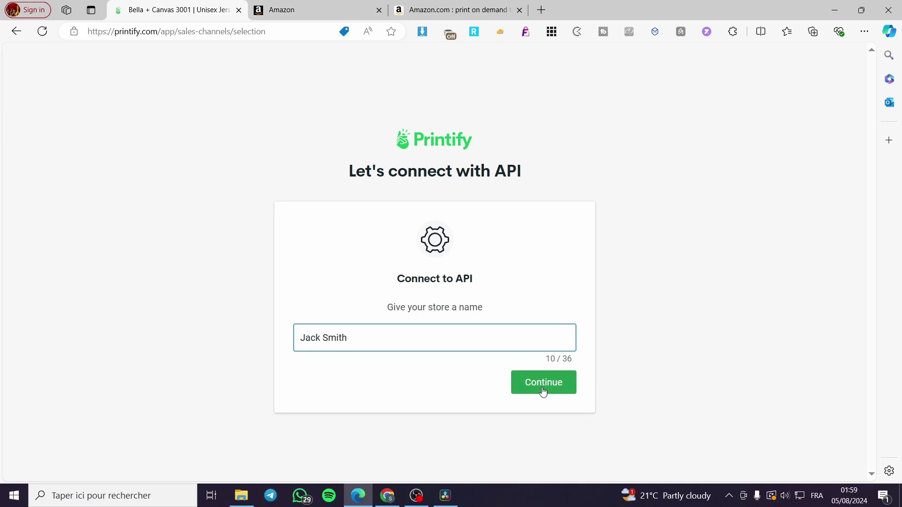
pyautogui.click(539, 387)
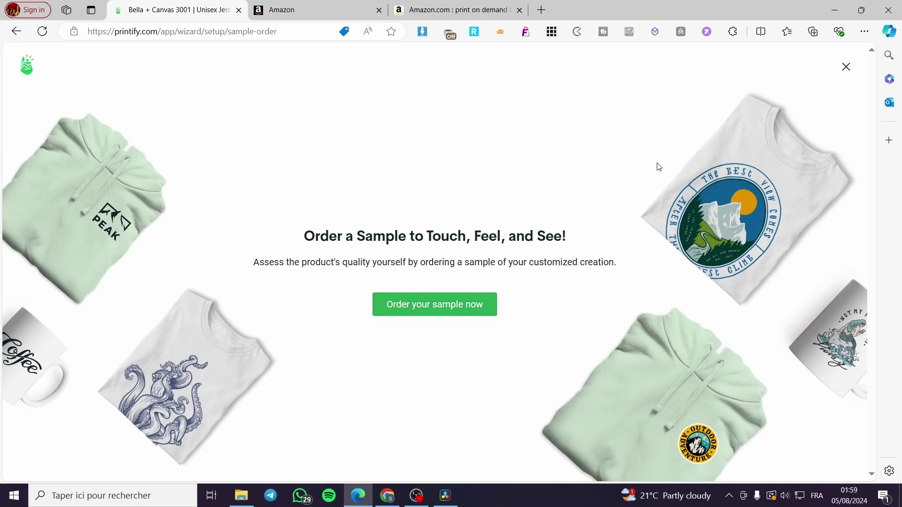
# Step: Return from the sample-order page to the 'Let's connect your store!' page
pyautogui.click(16, 31)
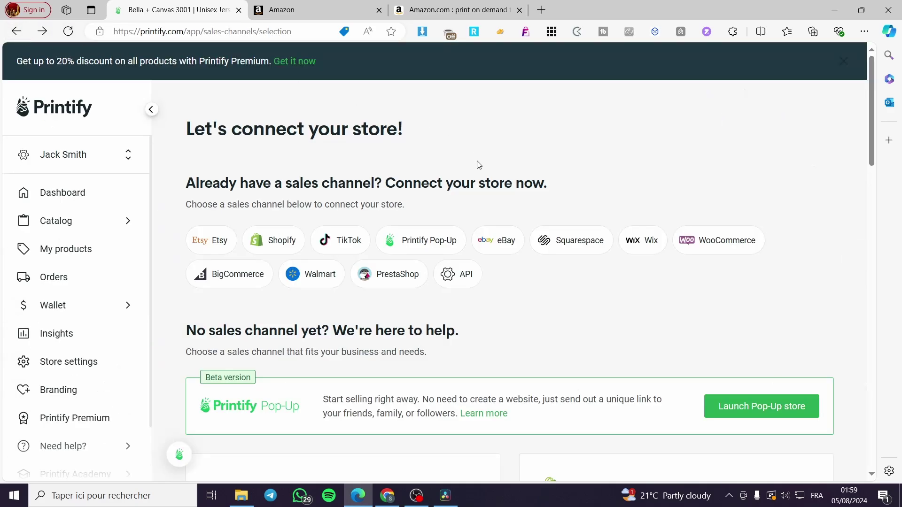
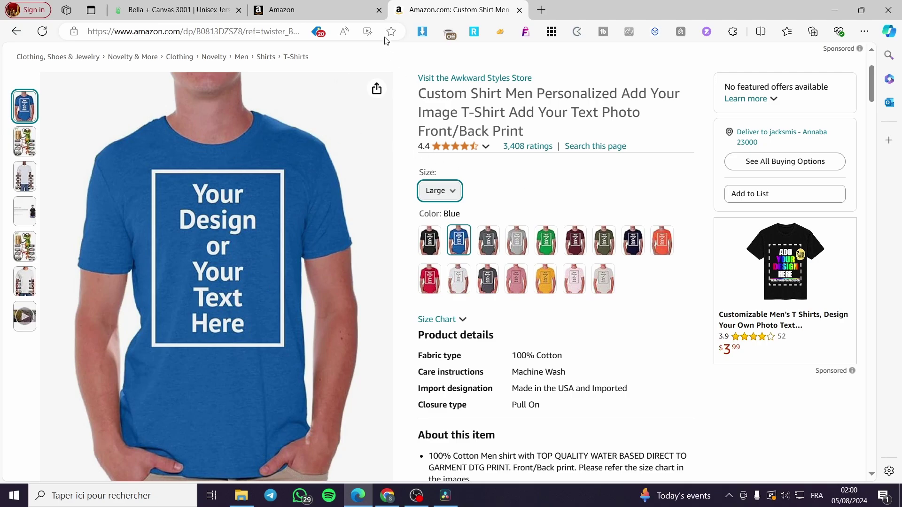
# Step: Review the Amazon personalized custom shirt listing, then go back to the Bella + Canvas 3001 Printify tab
pyautogui.scroll(3, 491, 256)
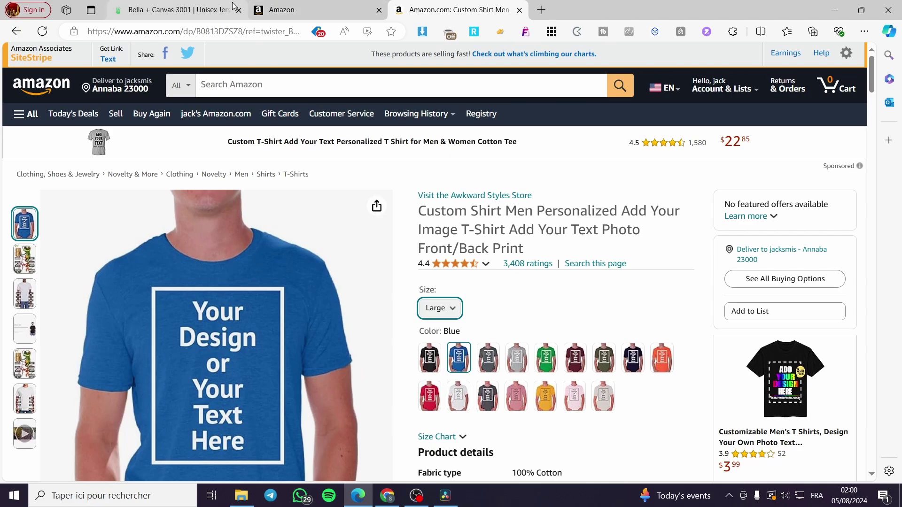
pyautogui.scroll(-3, 281, 371)
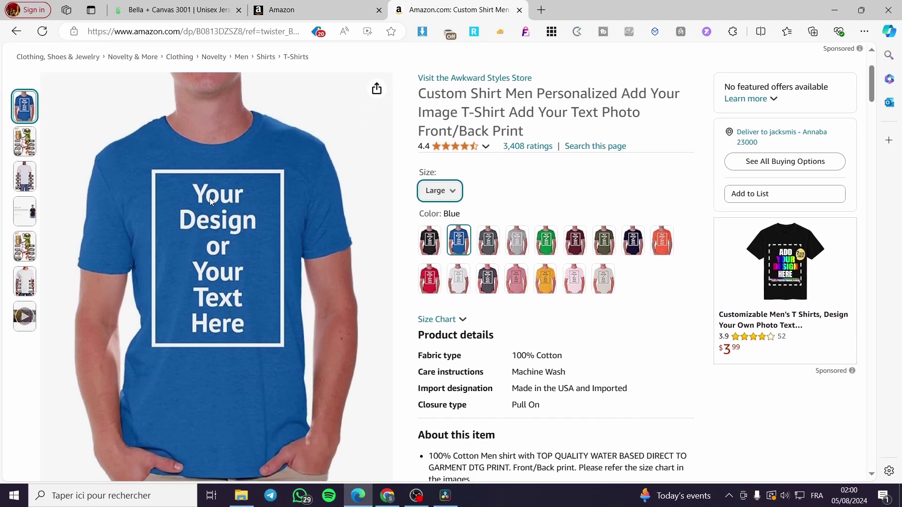
pyautogui.click(206, 7)
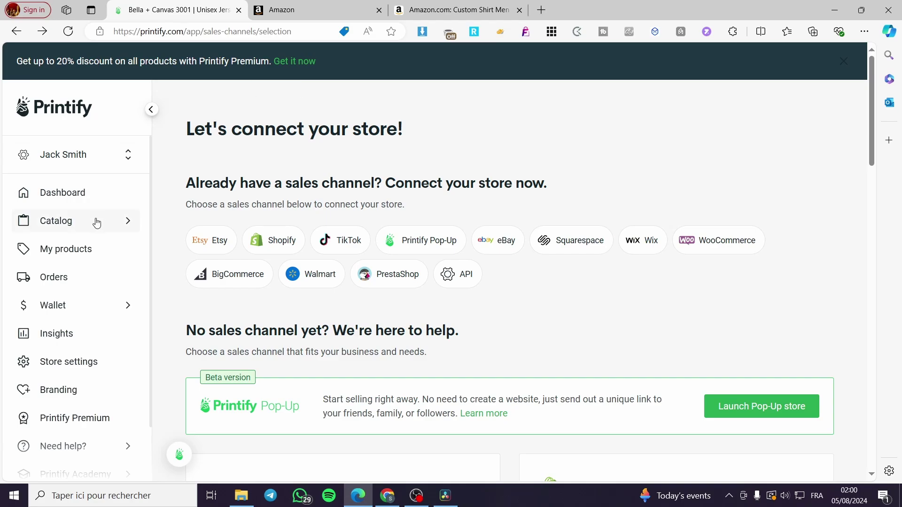
# Step: Switch the Printify store selector to My Store and close the extra Amazon tab
pyautogui.click(109, 163)
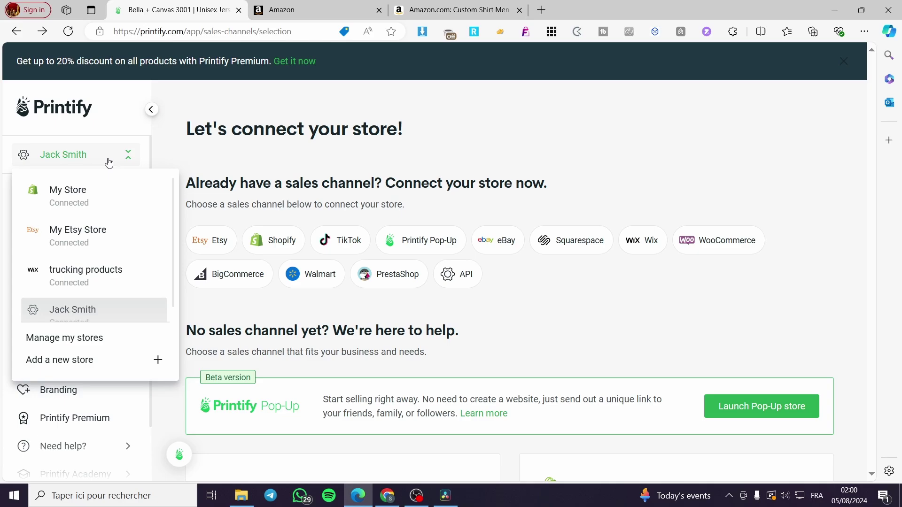
pyautogui.click(110, 195)
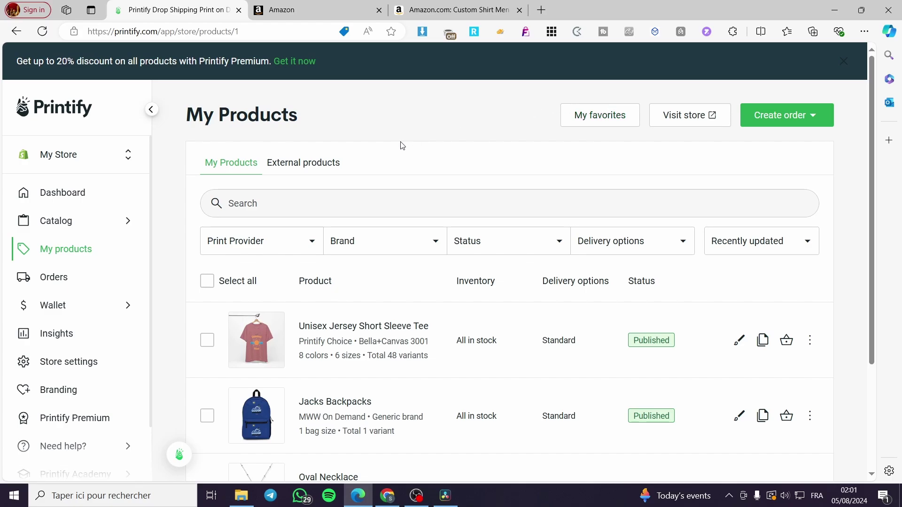
pyautogui.click(435, 4)
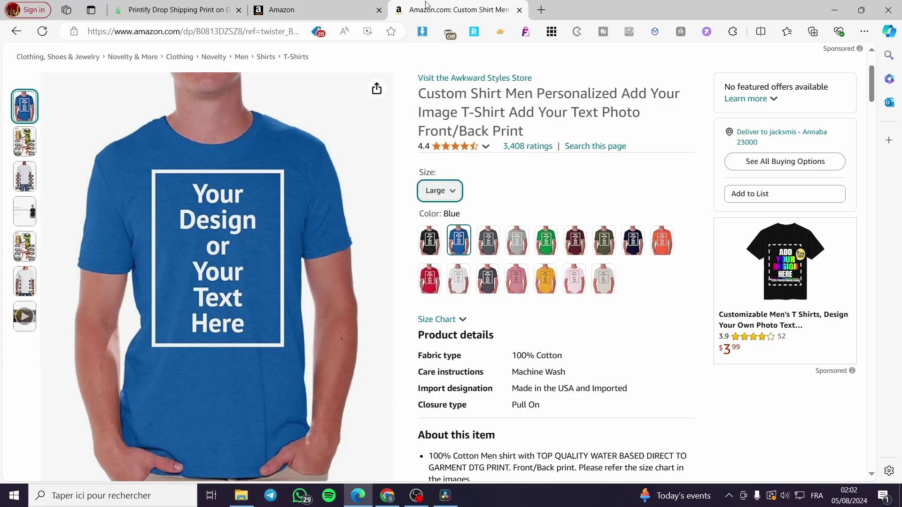
pyautogui.scroll(3, 401, 183)
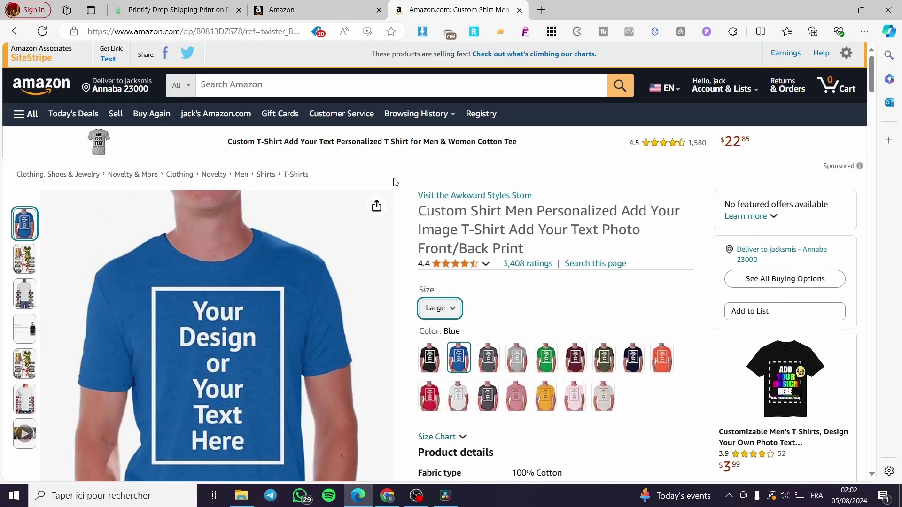
pyautogui.click(287, 4)
pyautogui.click(174, 6)
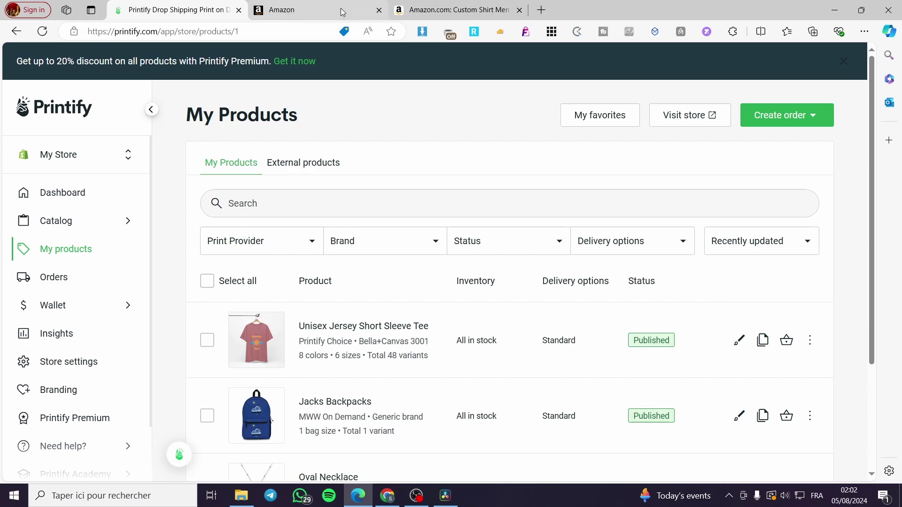
pyautogui.click(379, 10)
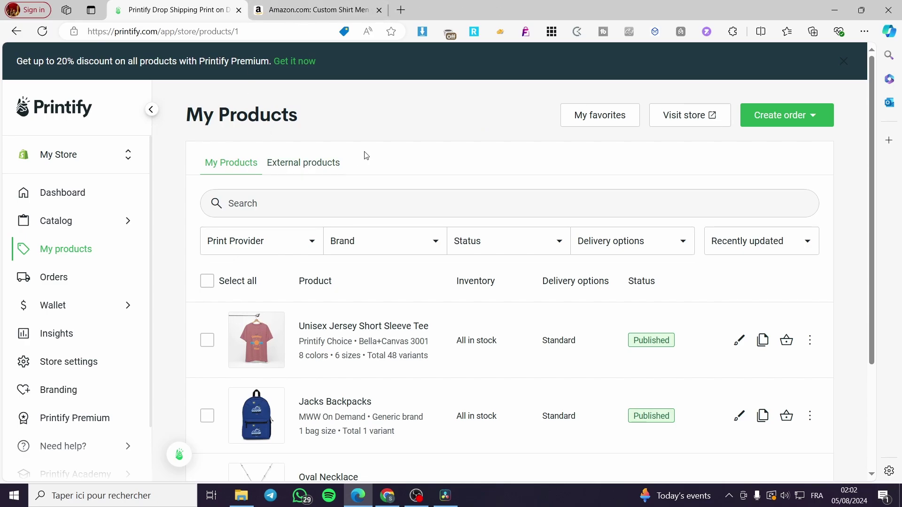
# Step: Compare the Amazon shirt listing with Printify's My Products list, ending on Printify
pyautogui.moveTo(322, 4)
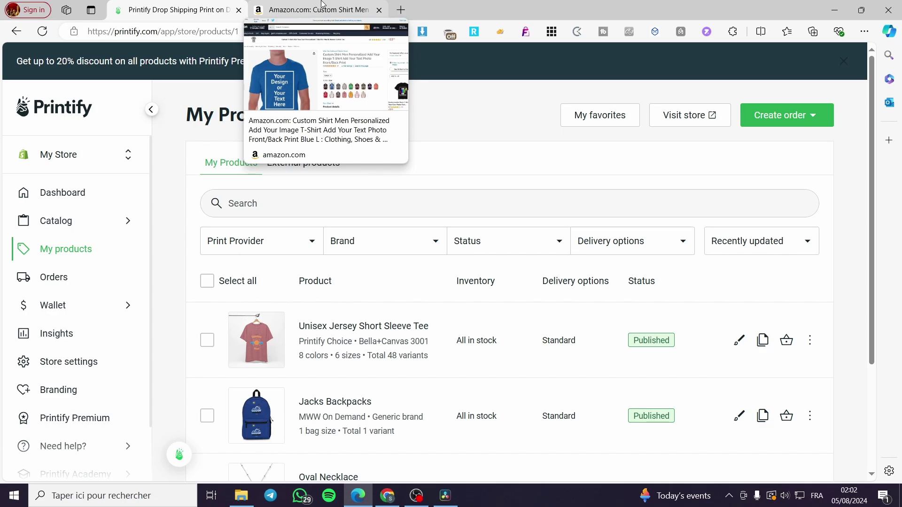
pyautogui.click(322, 7)
pyautogui.scroll(-1, 487, 251)
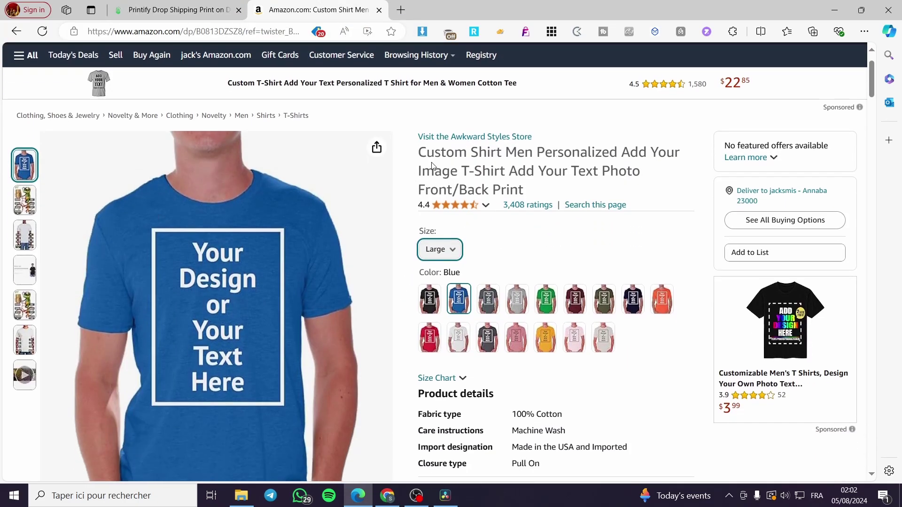
pyautogui.scroll(-3, 539, 153)
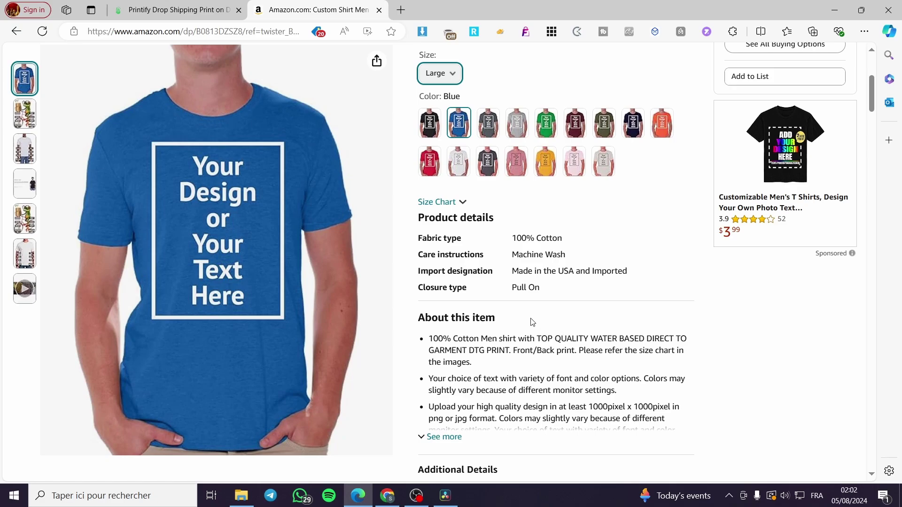
pyautogui.scroll(1, 489, 240)
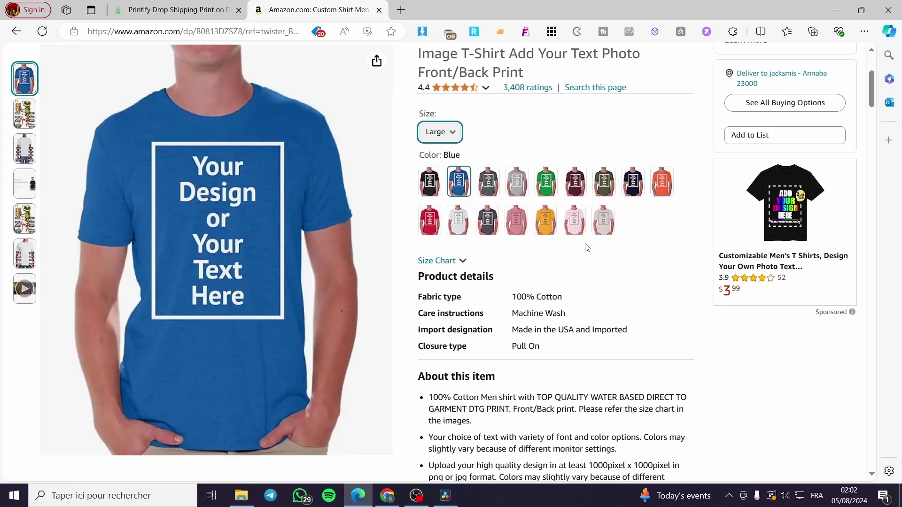
pyautogui.click(187, 4)
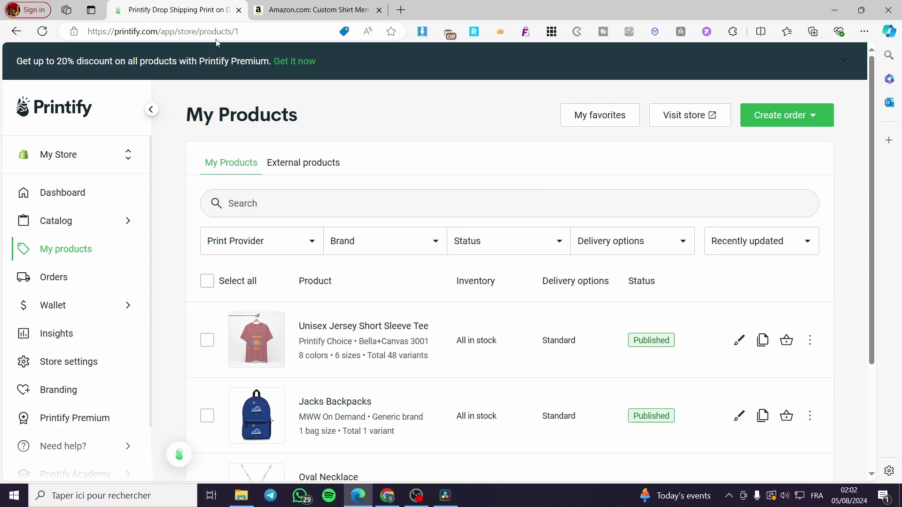
pyautogui.click(312, 17)
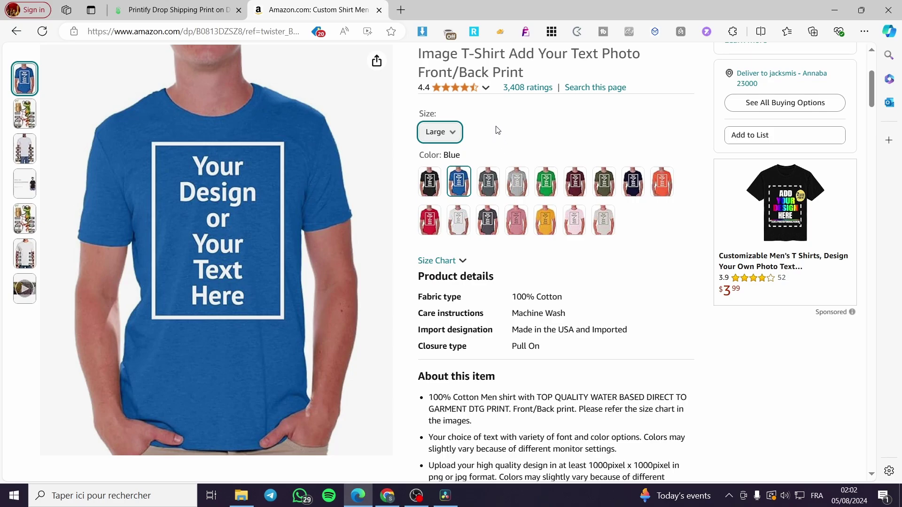
pyautogui.click(174, 7)
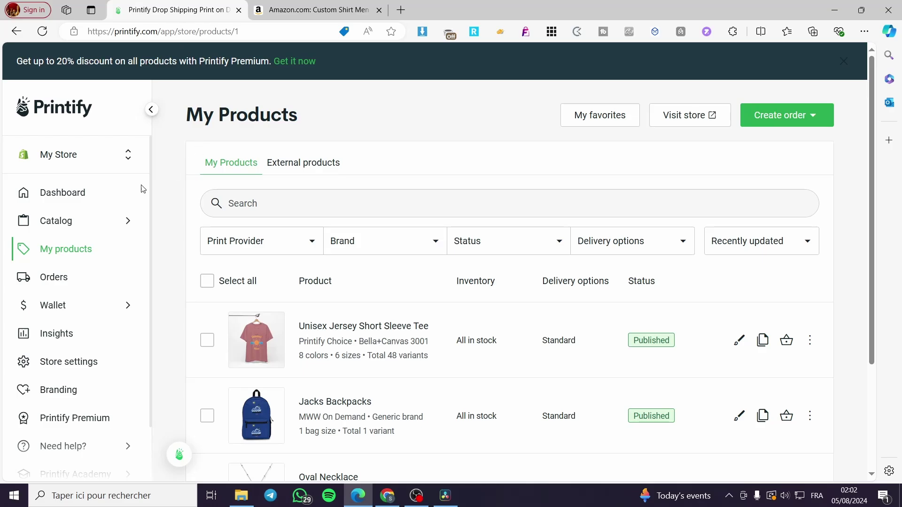
# Step: From Catalog > Men's Clothing > T-shirts, start designing the Gildan 5000 Unisex Heavy Cotton Tee
pyautogui.click(71, 194)
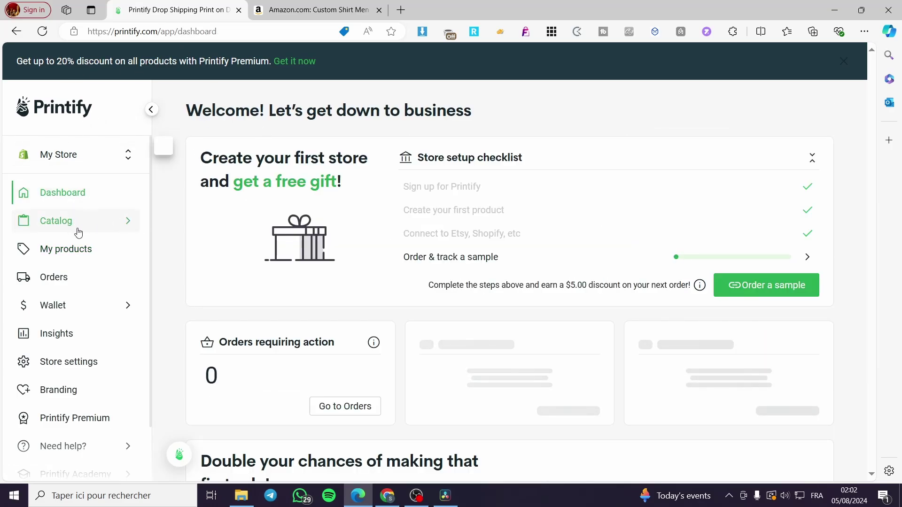
pyautogui.scroll(-2, 115, 228)
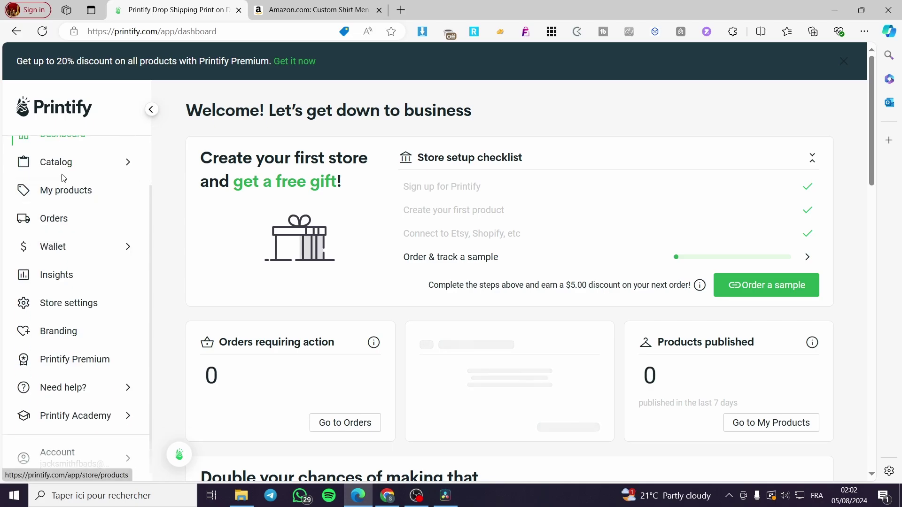
pyautogui.click(73, 170)
pyautogui.click(289, 174)
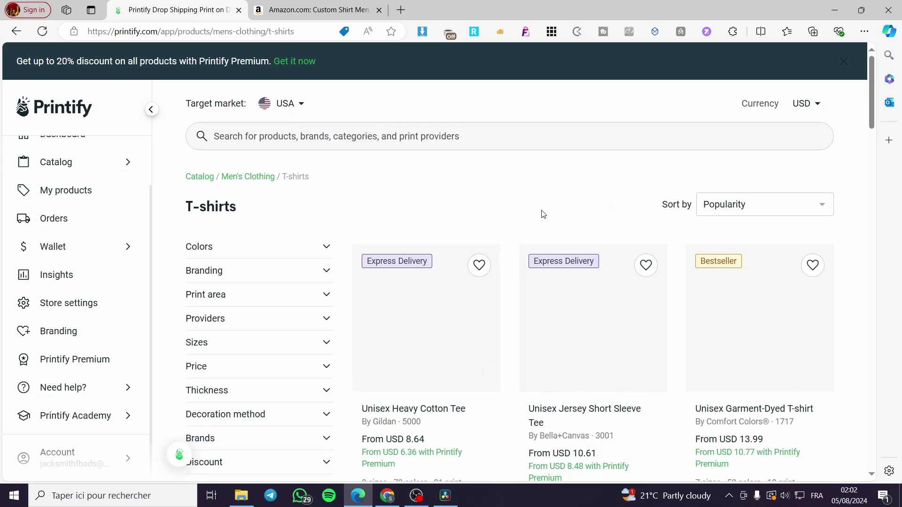
pyautogui.scroll(-2, 517, 282)
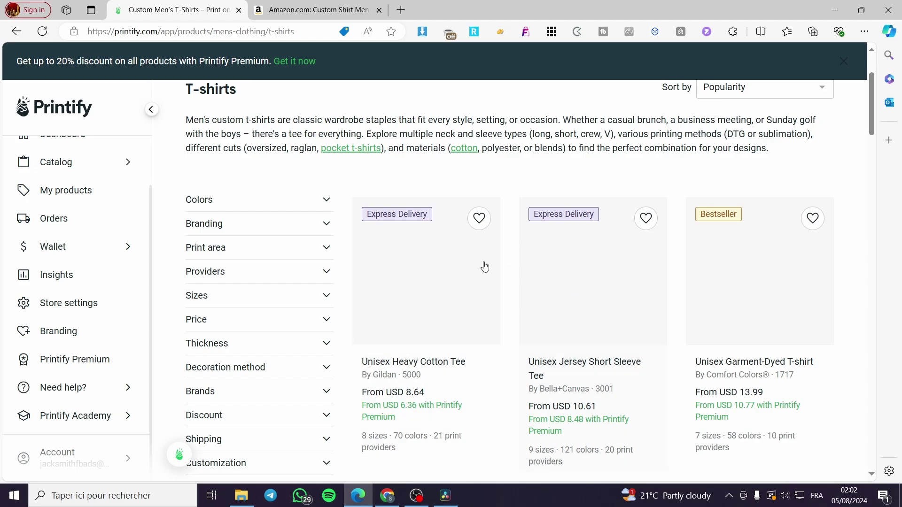
pyautogui.click(445, 288)
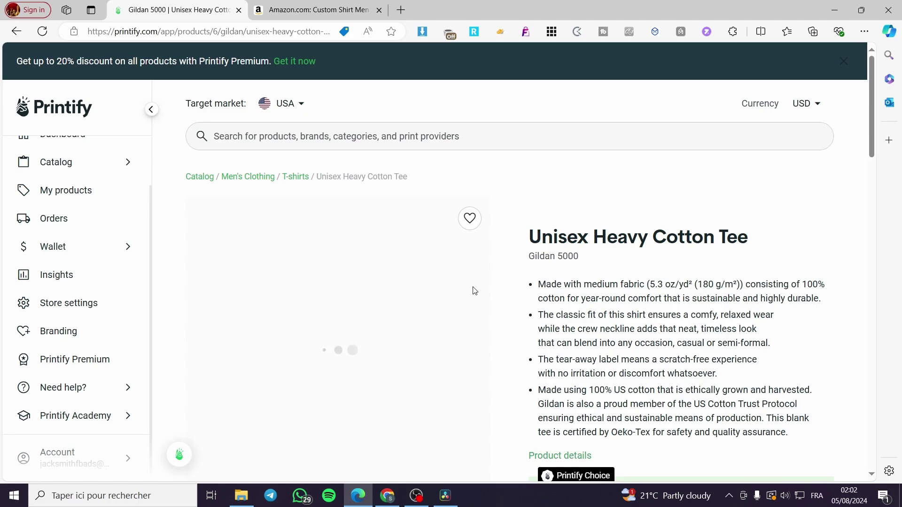
pyautogui.scroll(-6, 590, 288)
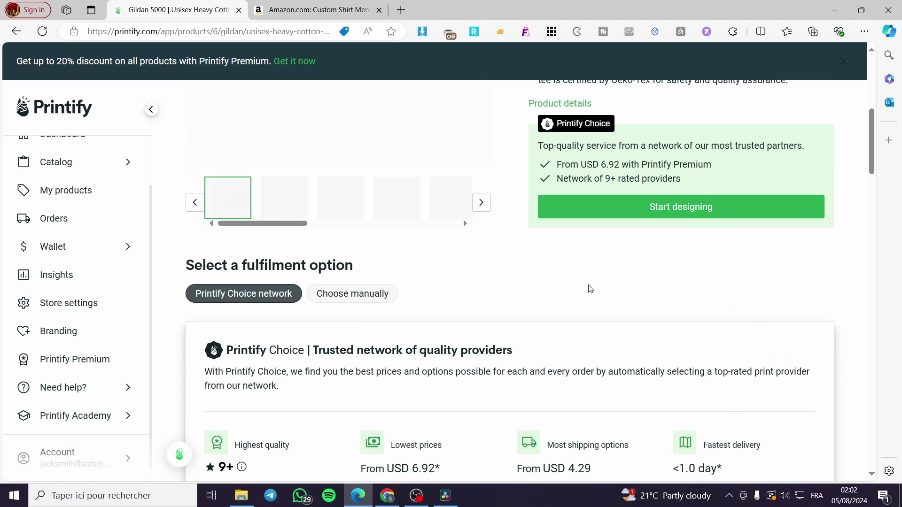
pyautogui.click(663, 216)
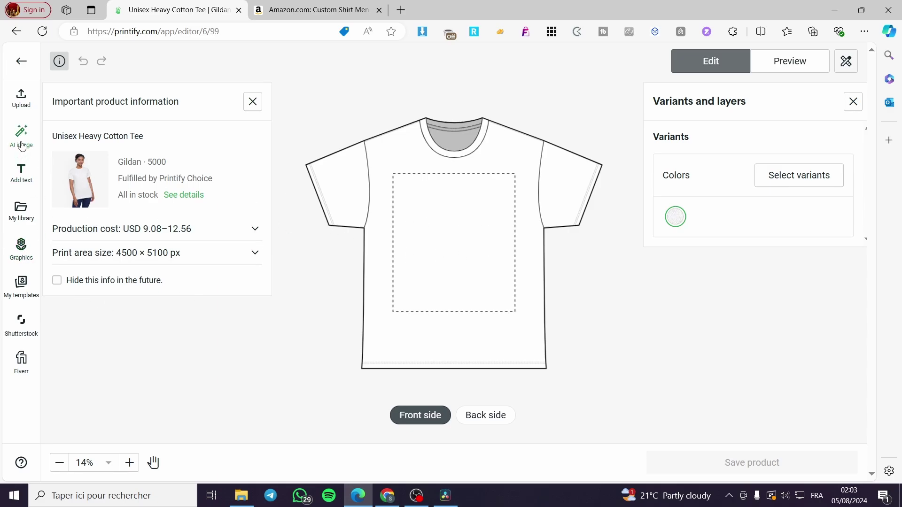
# Step: Start an upload from My device and browse the Téléchargements folder for the logo
pyautogui.click(21, 98)
pyautogui.click(143, 153)
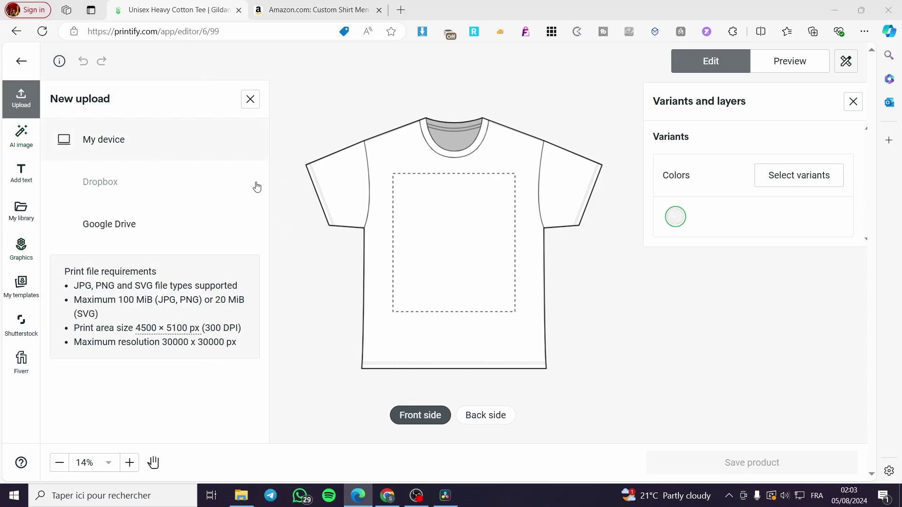
pyautogui.click(263, 245)
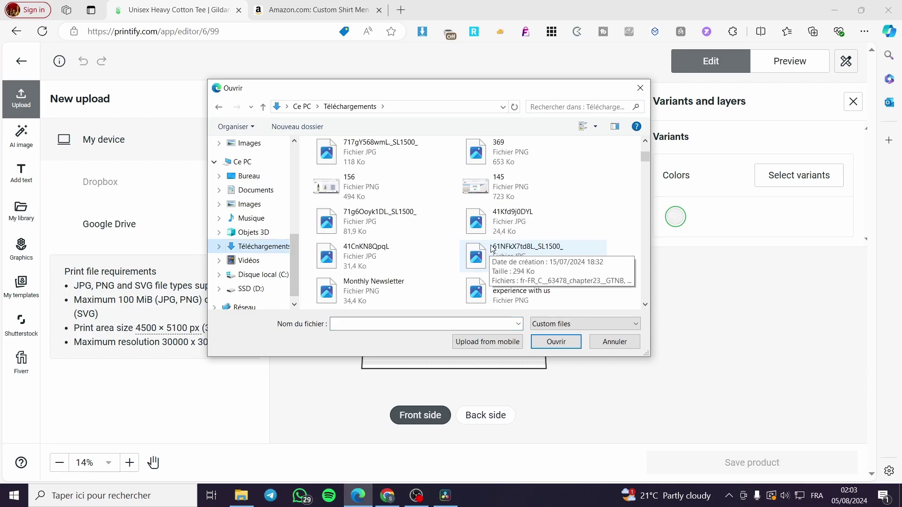
pyautogui.moveTo(643, 166); pyautogui.dragTo(653, 204)
pyautogui.scroll(-3, 589, 225)
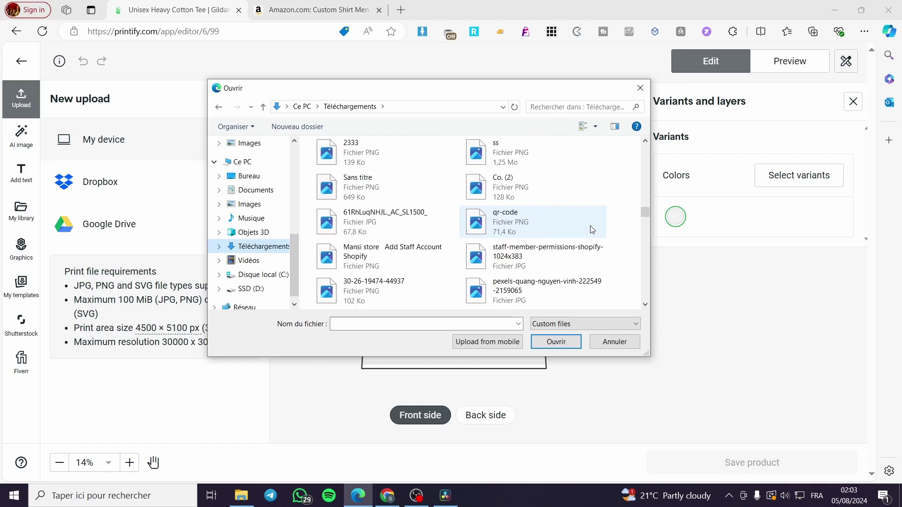
pyautogui.scroll(-6, 590, 227)
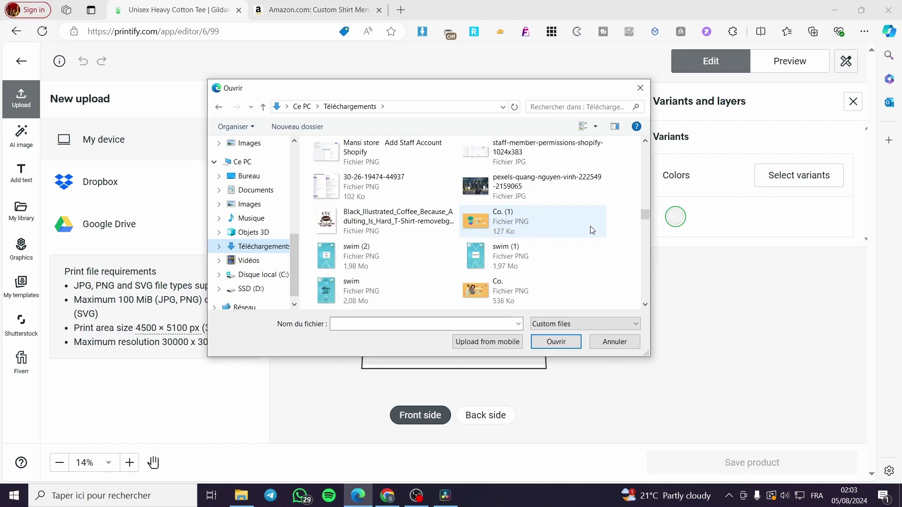
pyautogui.scroll(-3, 590, 227)
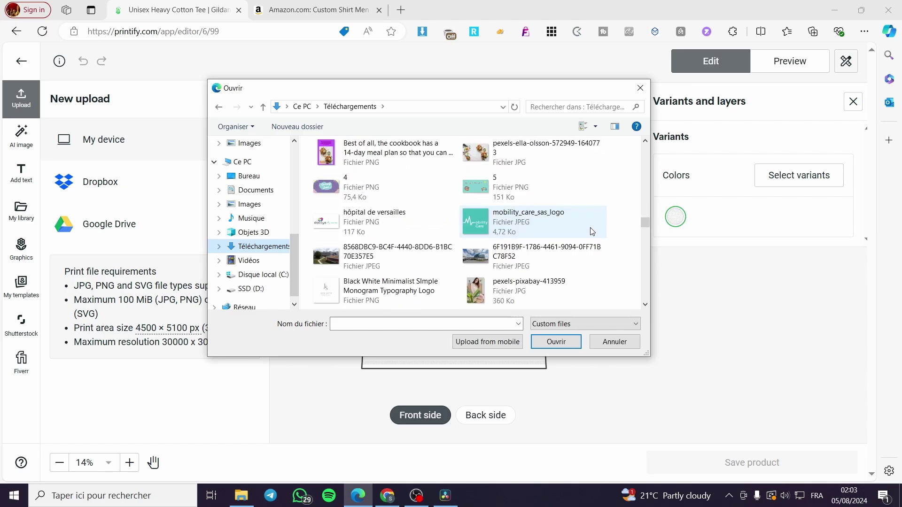
pyautogui.scroll(-3, 590, 227)
pyautogui.scroll(-3, 590, 228)
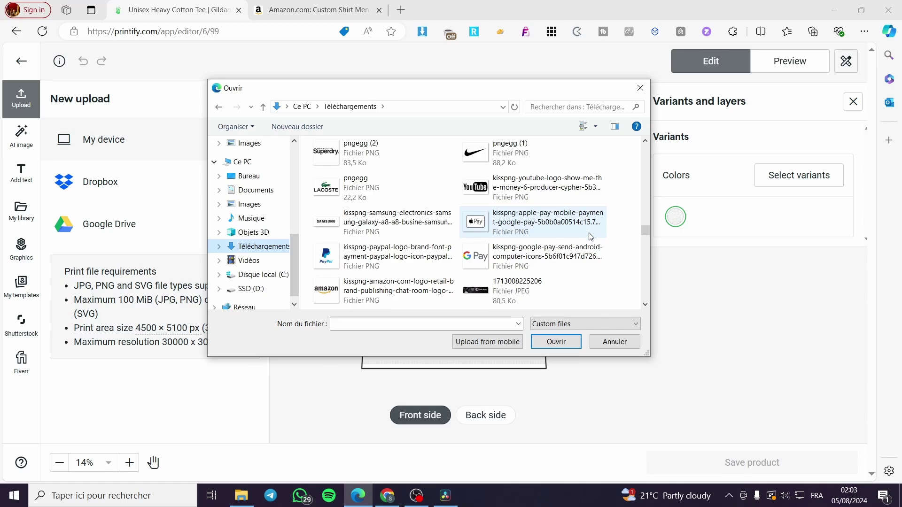
pyautogui.scroll(-3, 591, 236)
# Step: Place logoo.png on the tee front and enlarge it to 12.39 × 15.9 in, centred
pyautogui.click(550, 230)
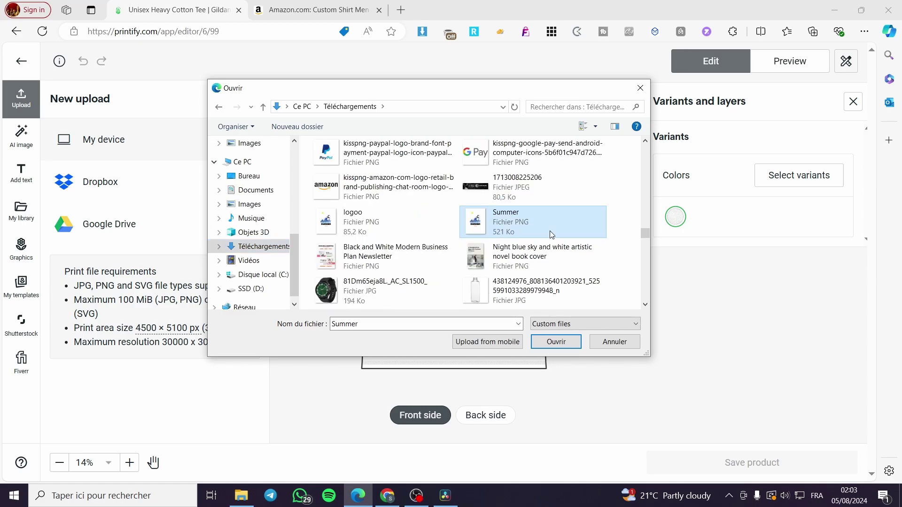
pyautogui.doubleClick(391, 229)
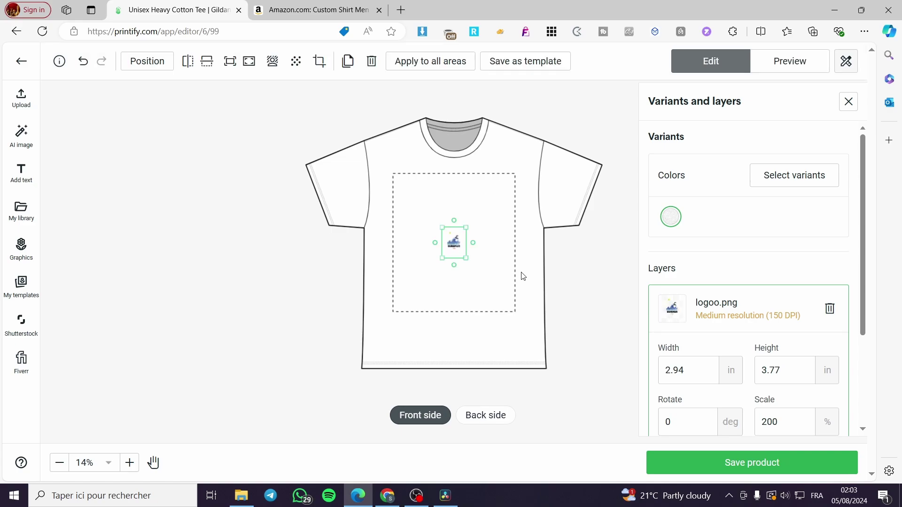
pyautogui.moveTo(463, 257)
pyautogui.mouseDown()
pyautogui.moveTo(508, 316)
pyautogui.moveTo(452, 243)
pyautogui.mouseUp()
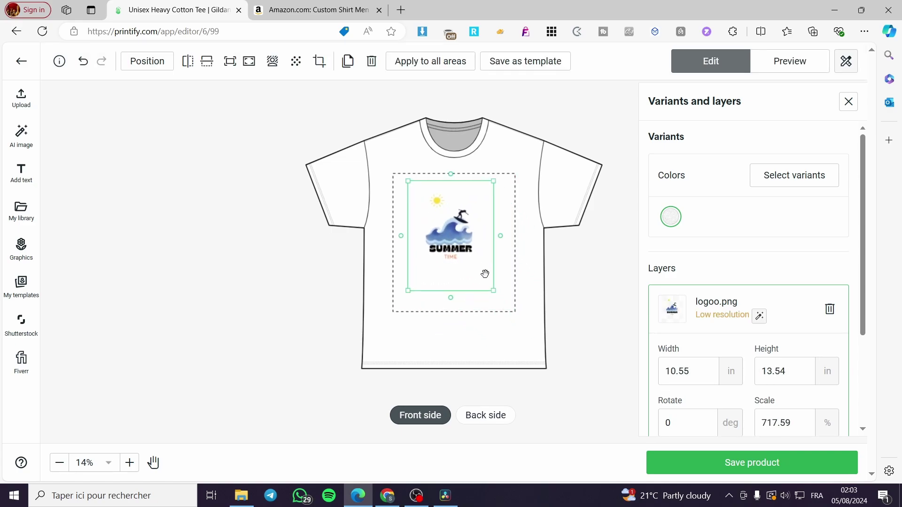
pyautogui.moveTo(493, 291)
pyautogui.mouseDown()
pyautogui.moveTo(509, 311)
pyautogui.moveTo(477, 287)
pyautogui.mouseUp()
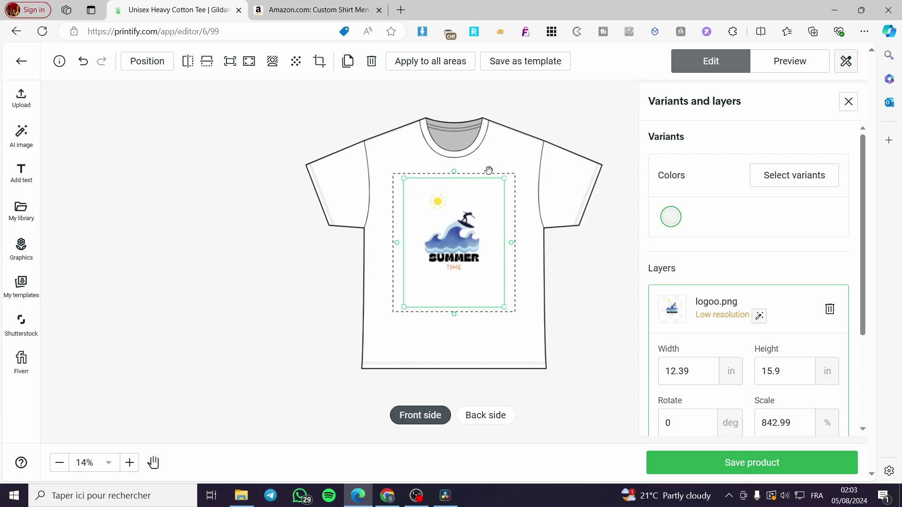
# Step: Add the Ash, Sport Grey, Dark Heather, Ice Grey, Red and Maroon colour variants
pyautogui.click(797, 183)
pyautogui.click(670, 273)
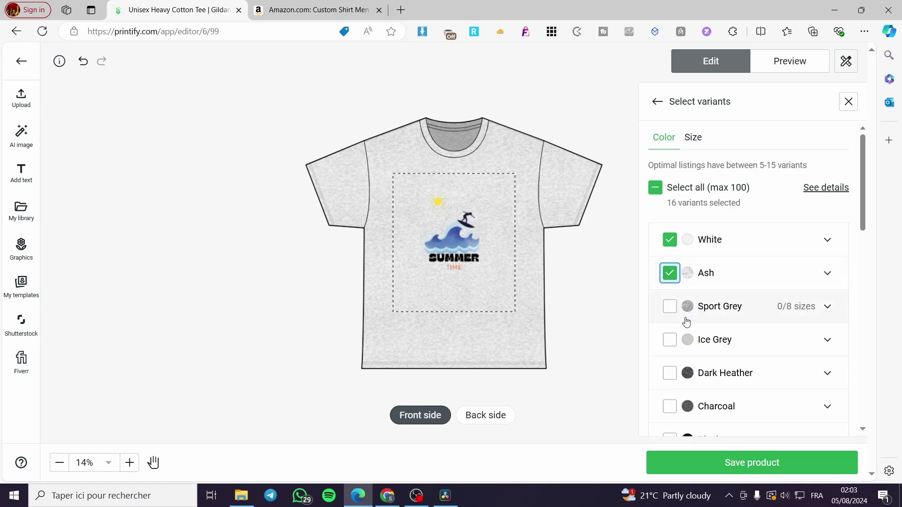
pyautogui.click(670, 306)
pyautogui.click(674, 378)
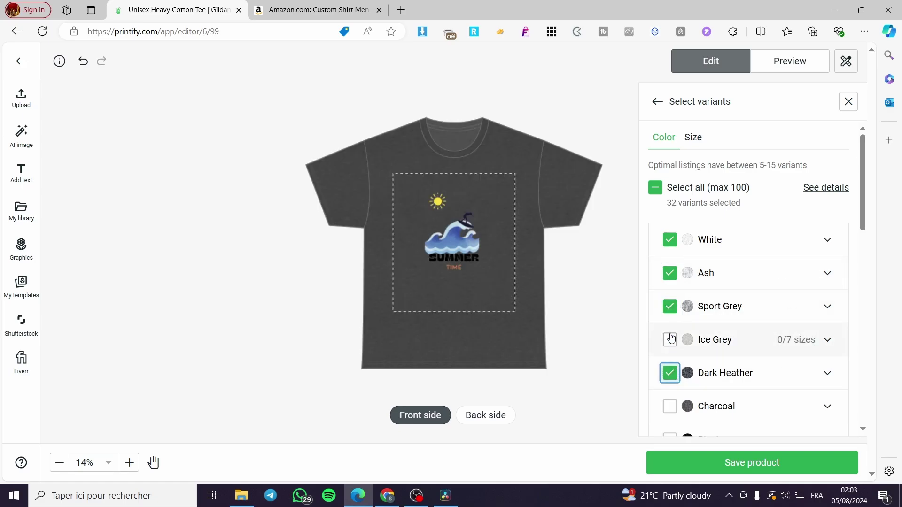
pyautogui.click(669, 340)
pyautogui.scroll(-5, 686, 305)
pyautogui.click(669, 238)
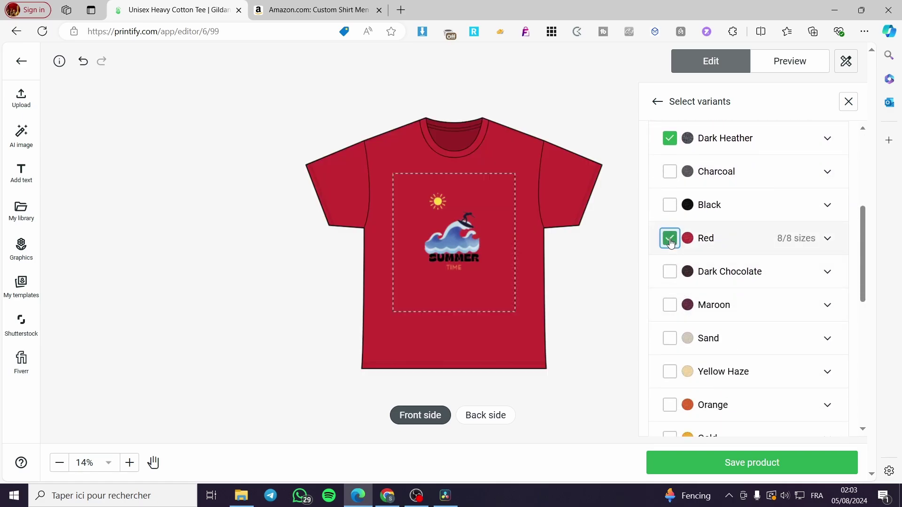
pyautogui.click(669, 305)
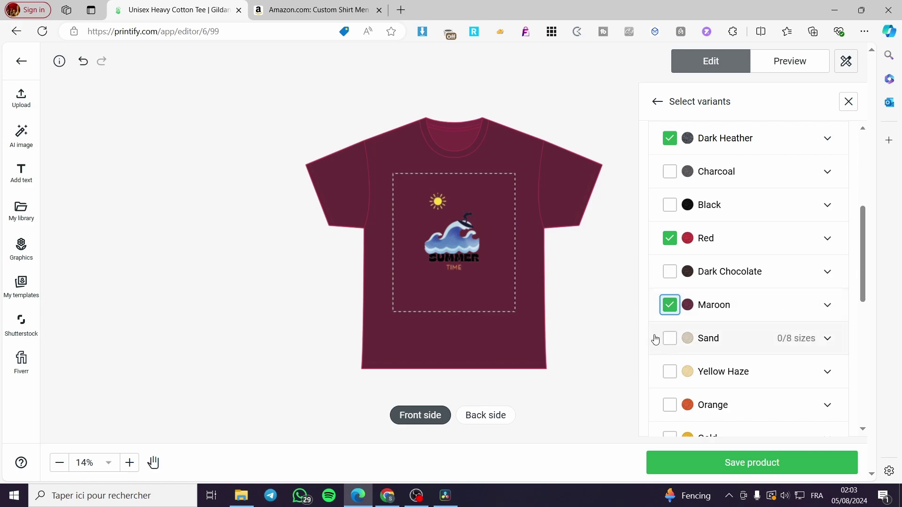
# Step: Add the Kiwi and Turf Green variants and save the product
pyautogui.scroll(-1, 744, 321)
pyautogui.scroll(-3, 744, 321)
pyautogui.click(669, 295)
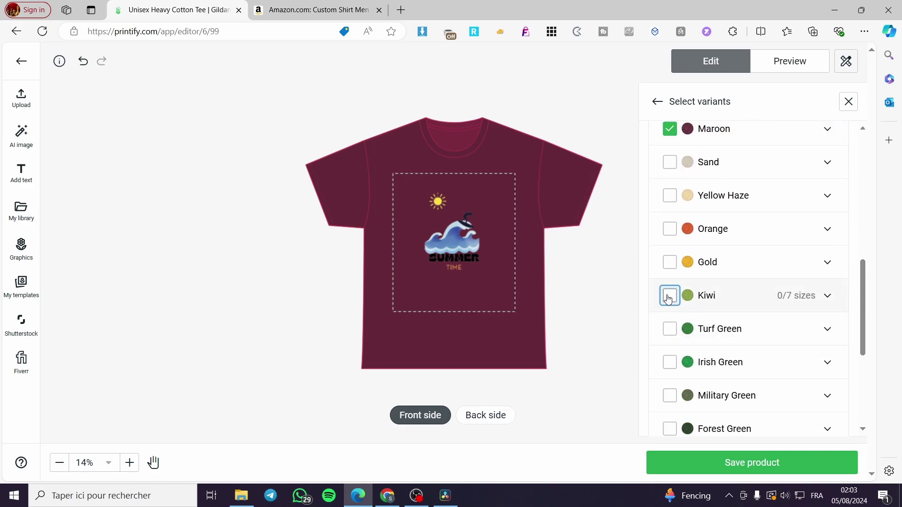
pyautogui.click(669, 329)
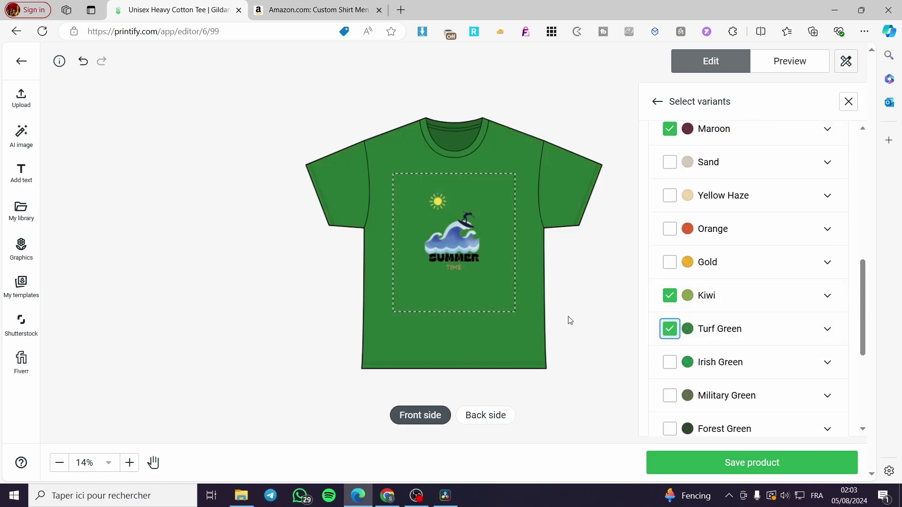
pyautogui.click(738, 458)
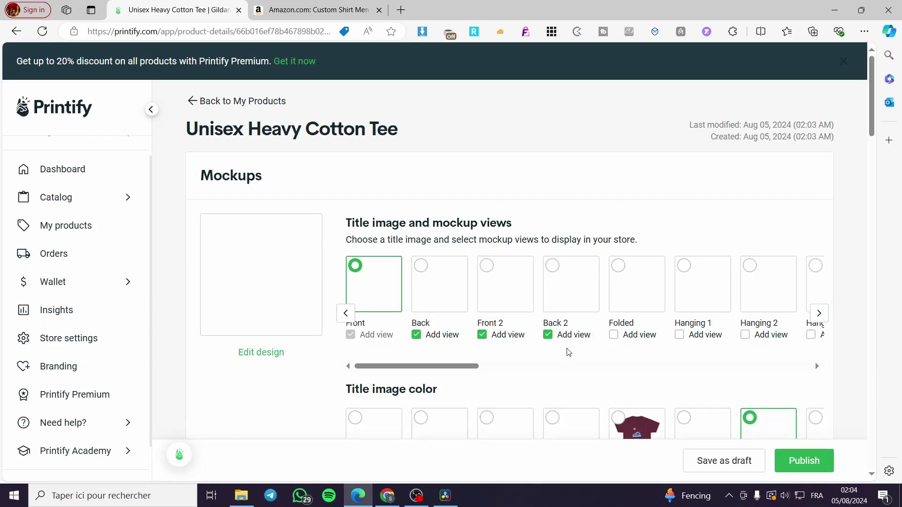
# Step: Try the Folded mockup as title image, then set the Front mockup back as title image
pyautogui.scroll(-3, 522, 321)
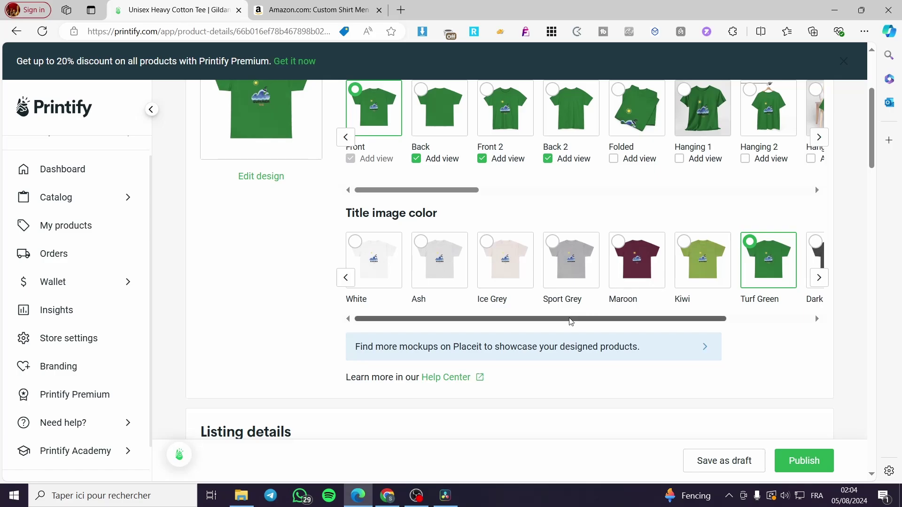
pyautogui.click(653, 120)
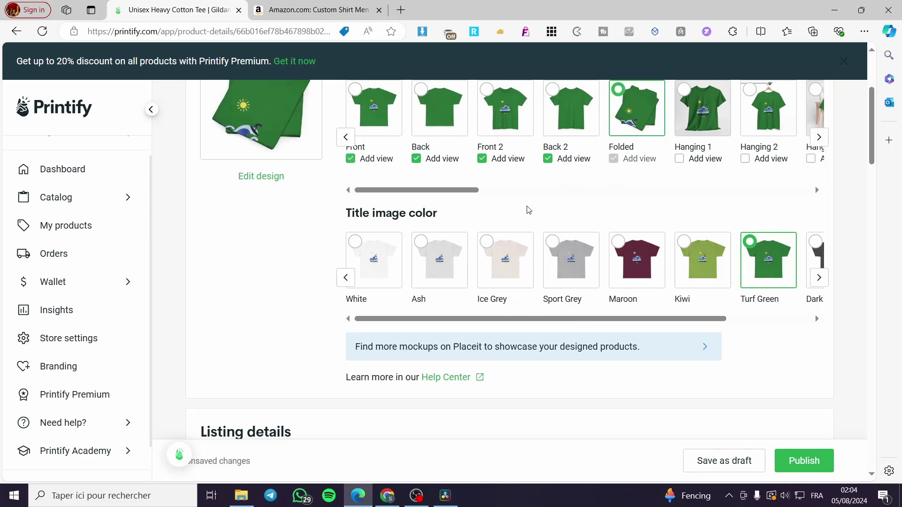
pyautogui.scroll(2, 527, 207)
pyautogui.click(394, 230)
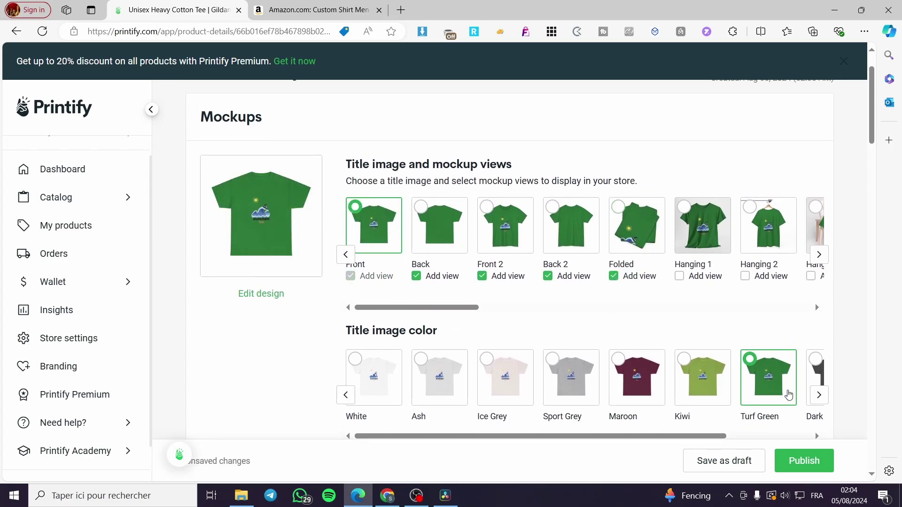
pyautogui.scroll(-8, 564, 352)
pyautogui.scroll(10, 423, 305)
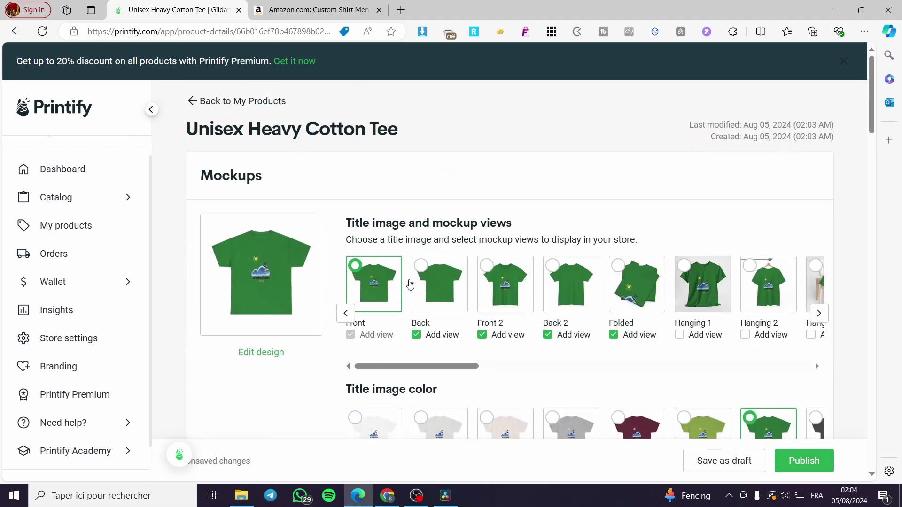
pyautogui.scroll(-8, 603, 210)
pyautogui.scroll(8, 512, 229)
# Step: Check the Amazon listing, then scroll through the tee's listing details and publishing settings
pyautogui.click(272, 14)
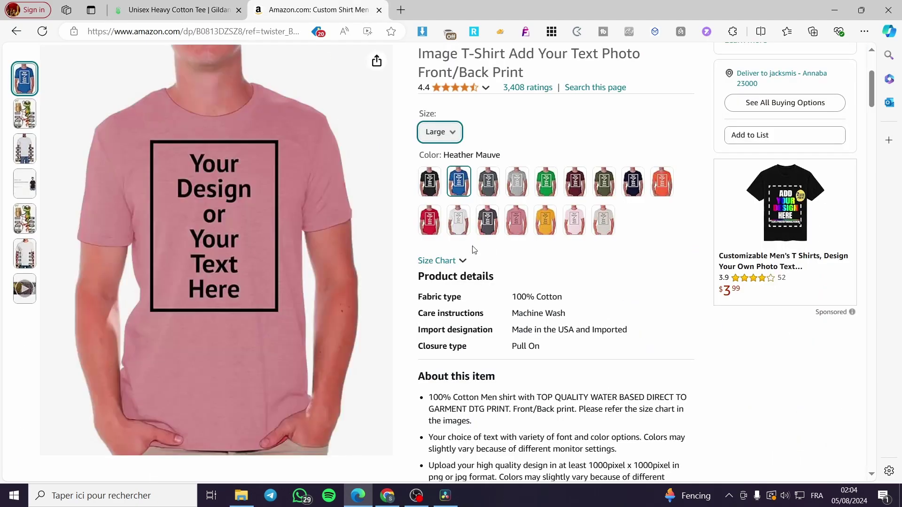
pyautogui.scroll(5, 545, 211)
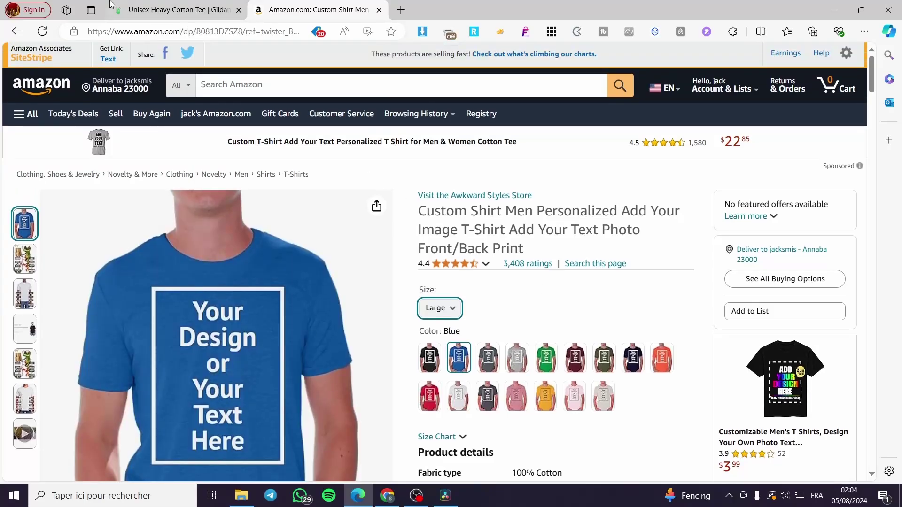
pyautogui.click(144, 6)
pyautogui.scroll(-10, 380, 175)
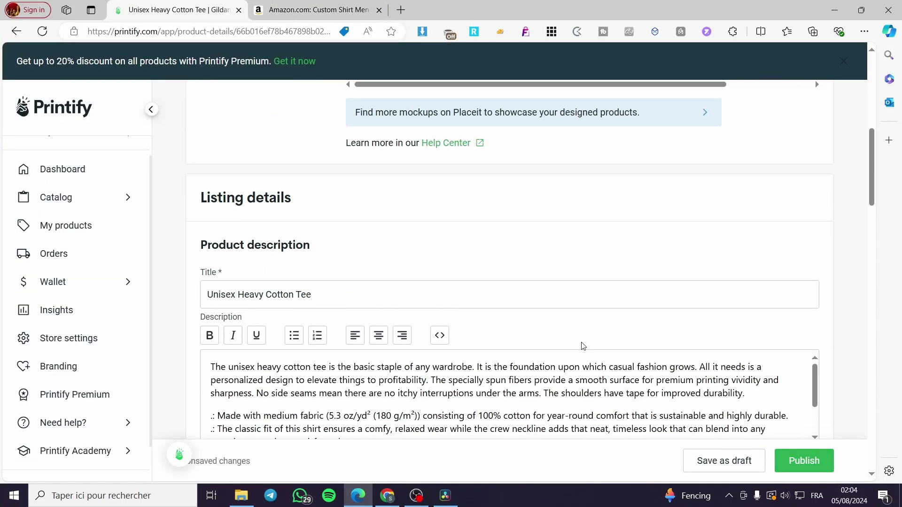
pyautogui.scroll(-5, 469, 399)
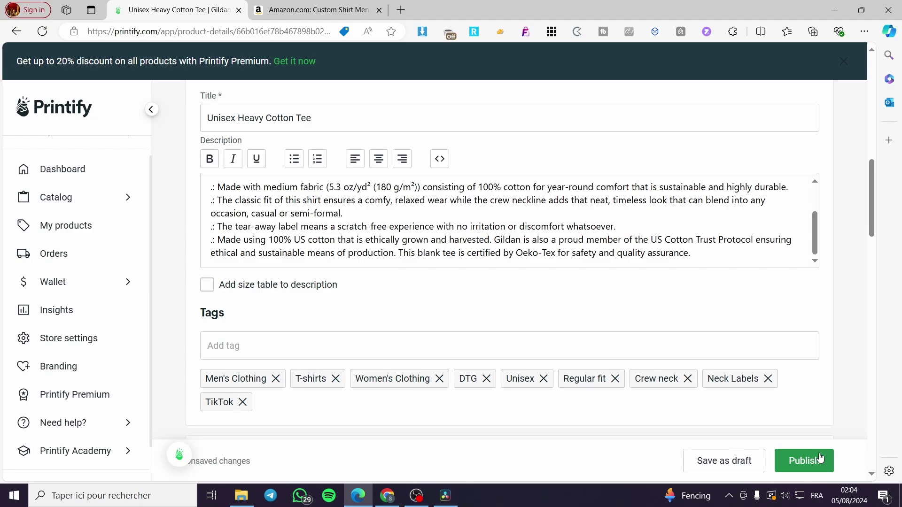
pyautogui.scroll(-15, 759, 338)
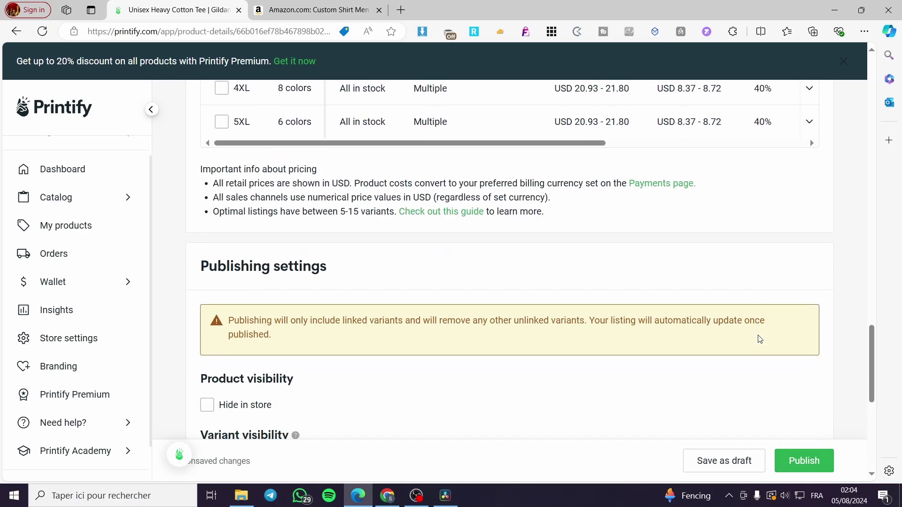
pyautogui.scroll(-6, 733, 338)
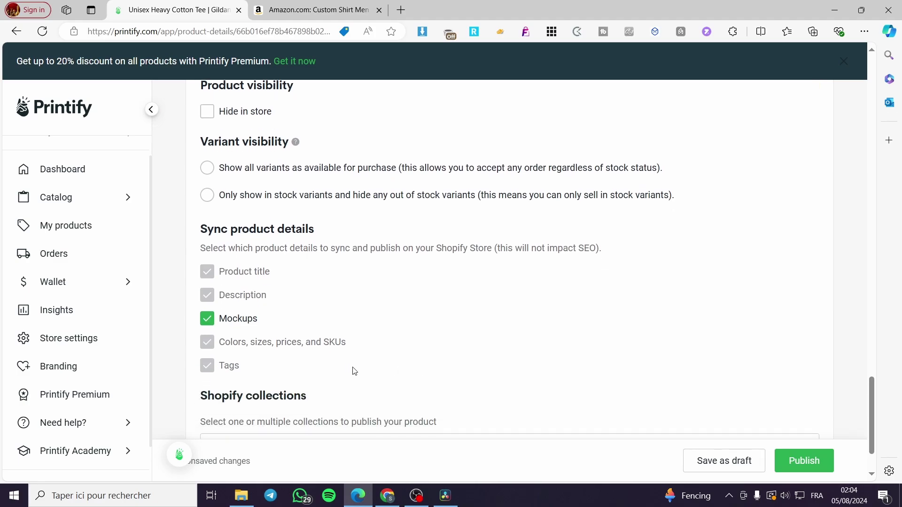
pyautogui.scroll(-2, 371, 349)
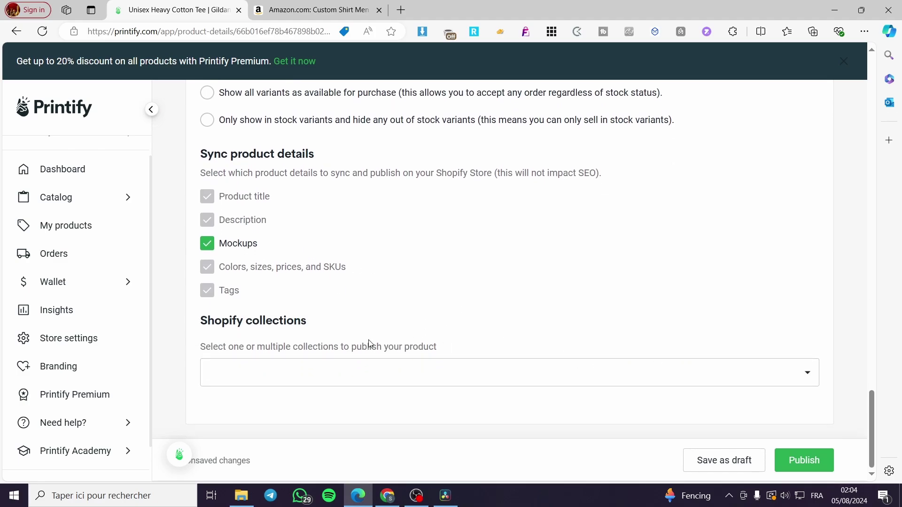
pyautogui.scroll(18, 435, 344)
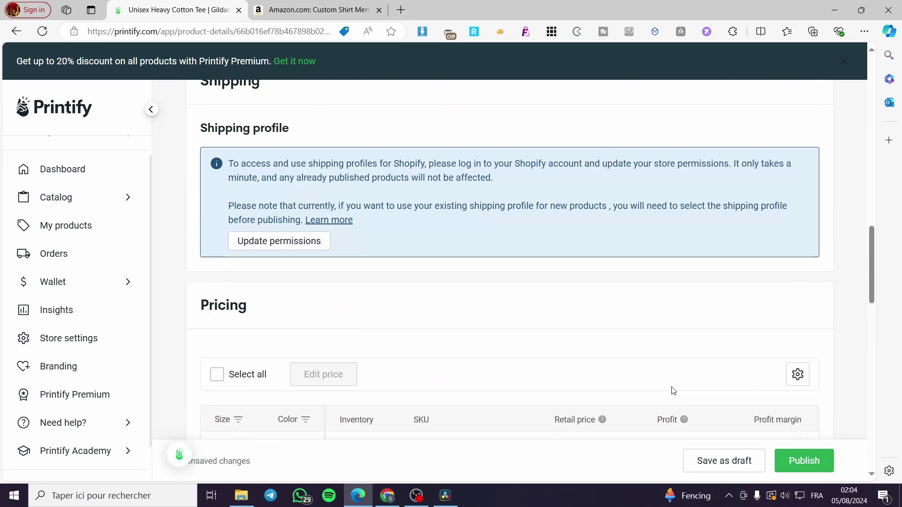
pyautogui.scroll(15, 600, 320)
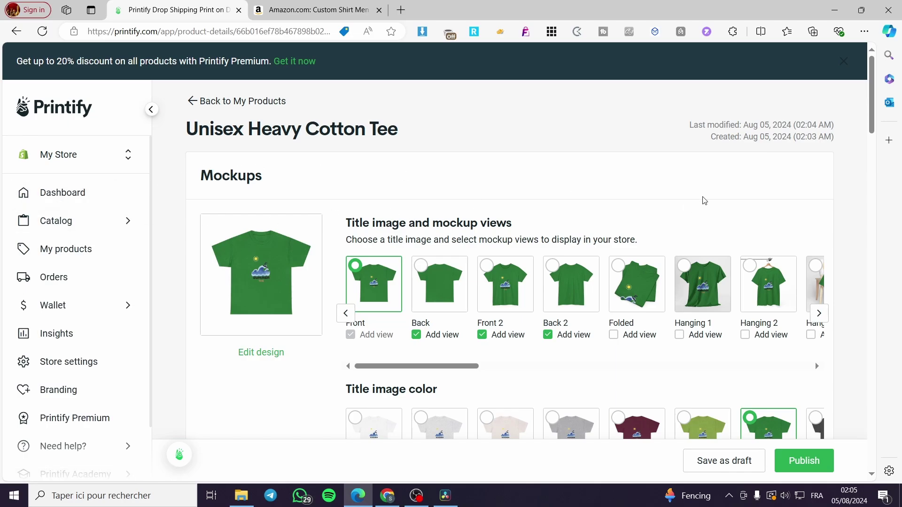
# Step: Glance at the Amazon listing, then open the Orders page and its CSV import/export options
pyautogui.click(319, 10)
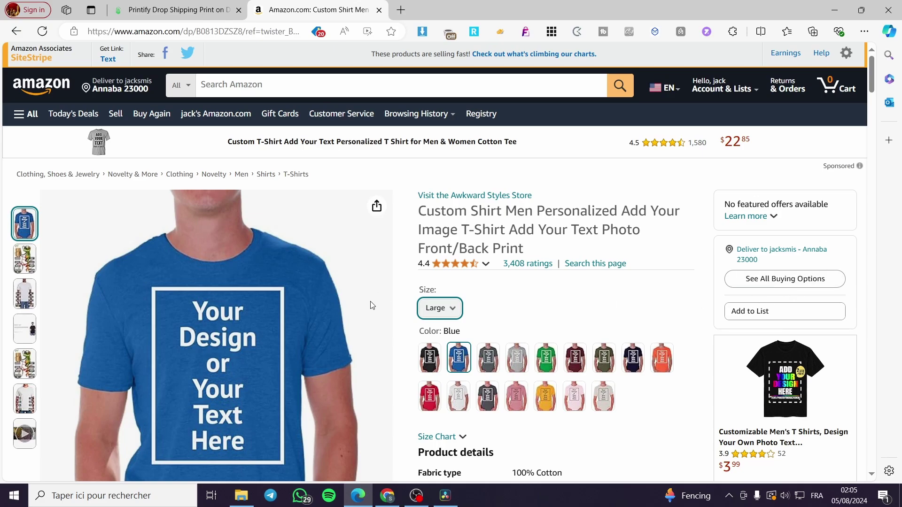
pyautogui.scroll(-2, 528, 332)
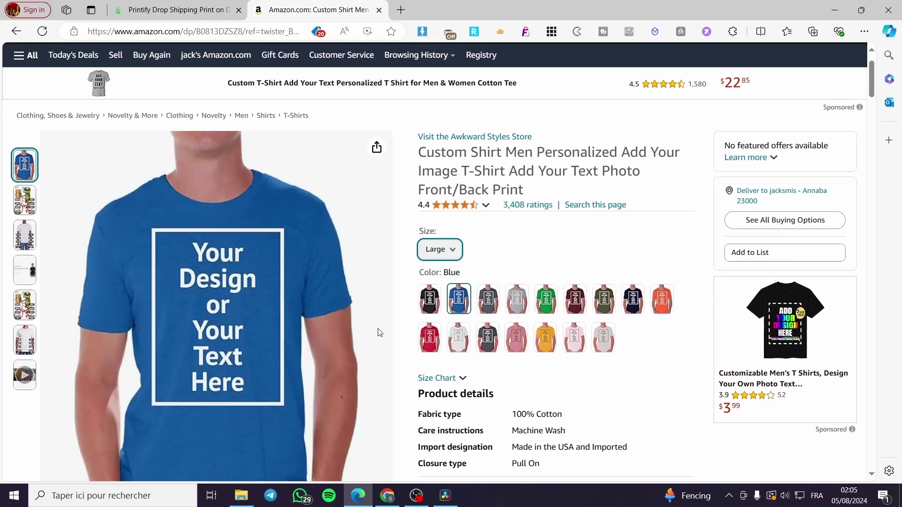
pyautogui.scroll(2, 388, 187)
pyautogui.click(187, 5)
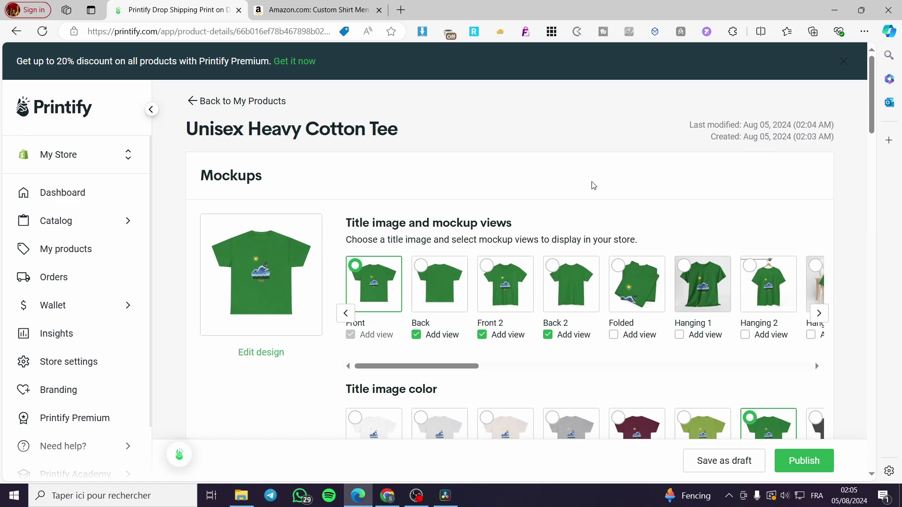
pyautogui.click(68, 279)
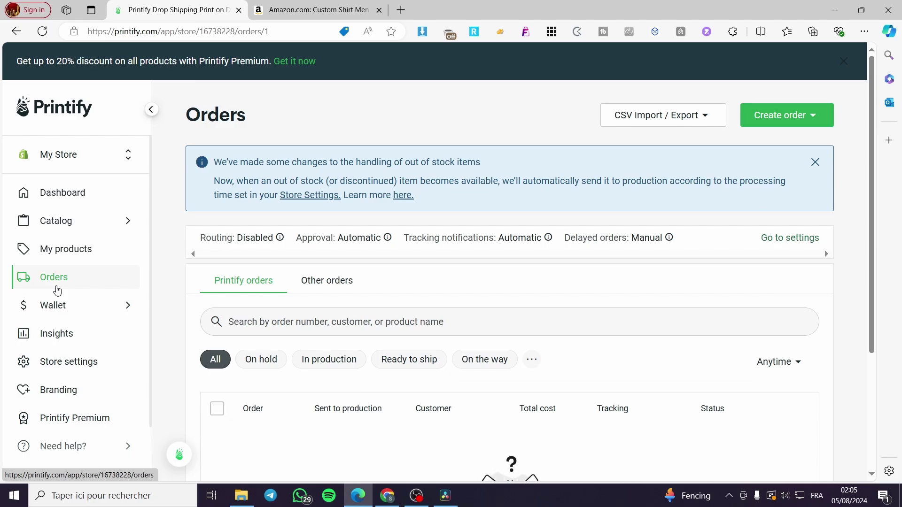
pyautogui.scroll(-1, 588, 321)
pyautogui.scroll(1, 588, 321)
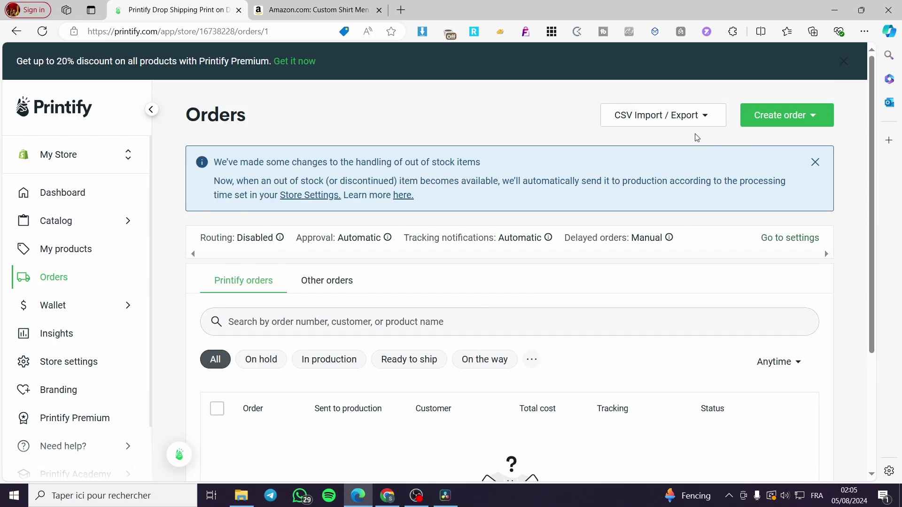
pyautogui.click(707, 117)
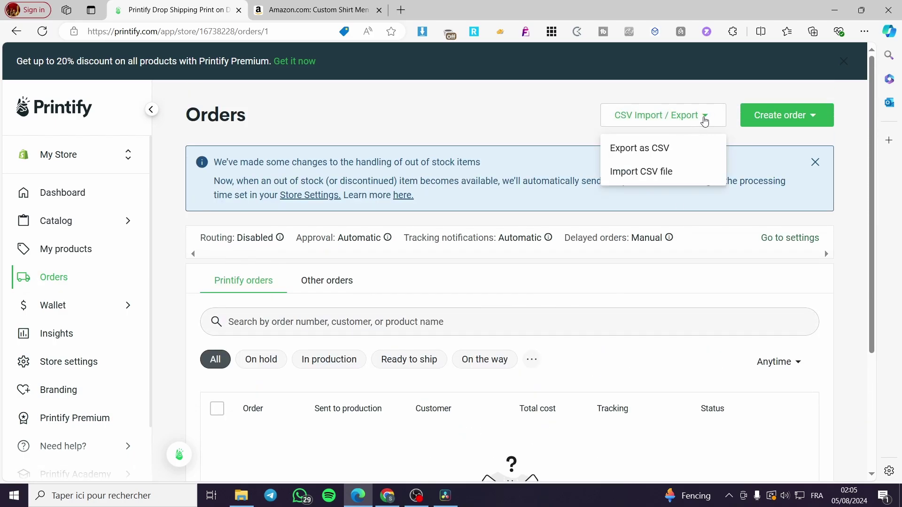
# Step: Flip between the Amazon shirt page and the Printify orders page
pyautogui.click(290, 7)
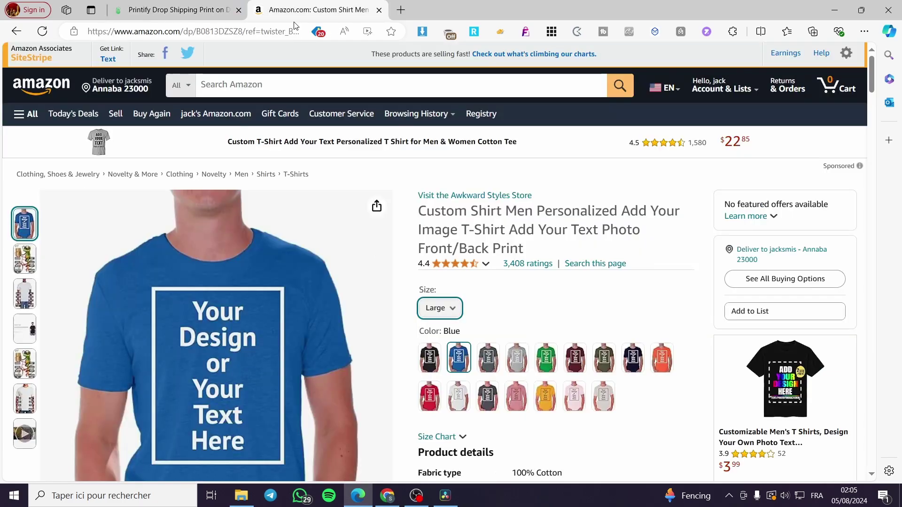
pyautogui.click(187, 5)
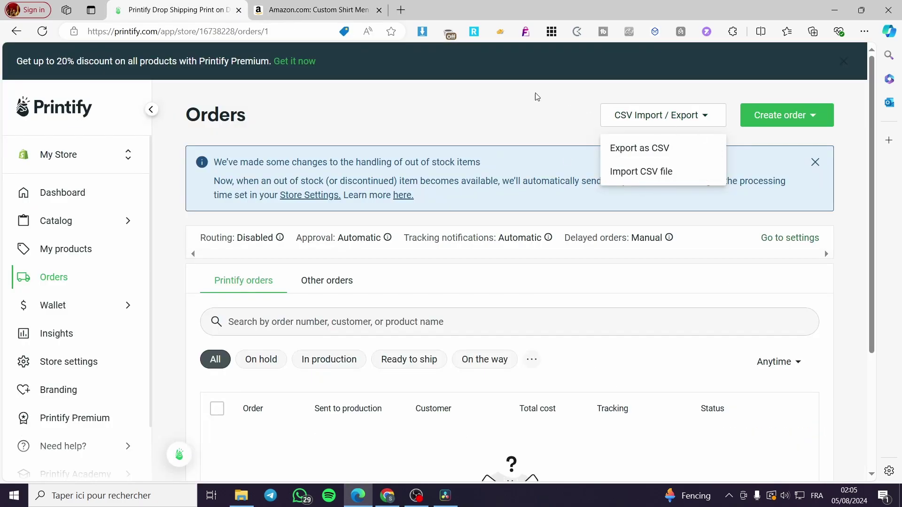
pyautogui.click(284, 6)
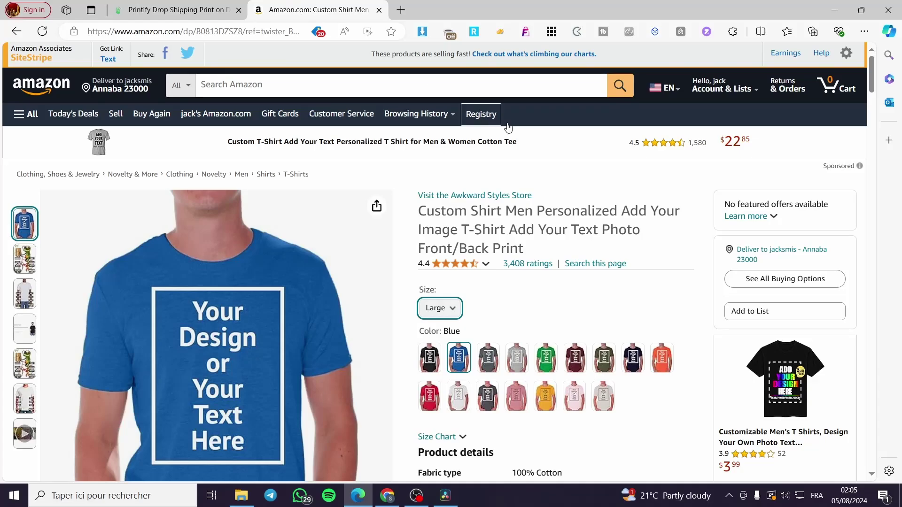
pyautogui.click(156, 5)
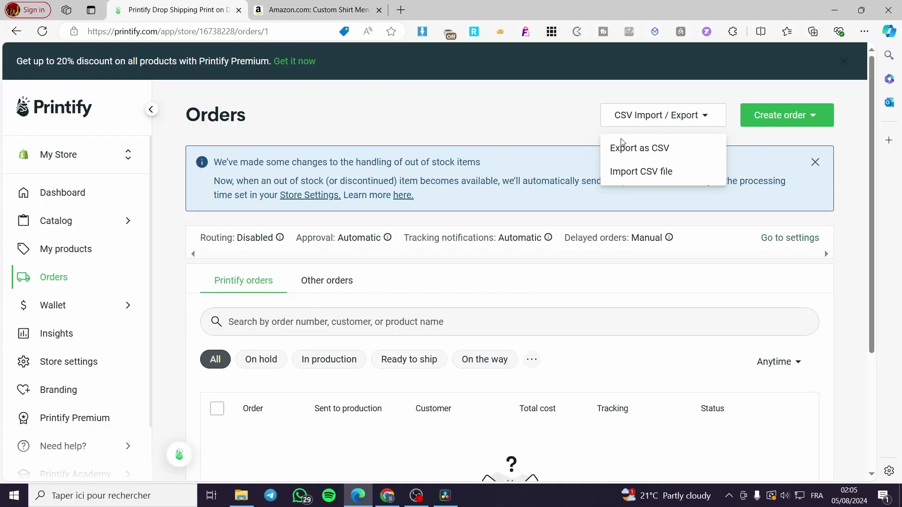
pyautogui.click(305, 10)
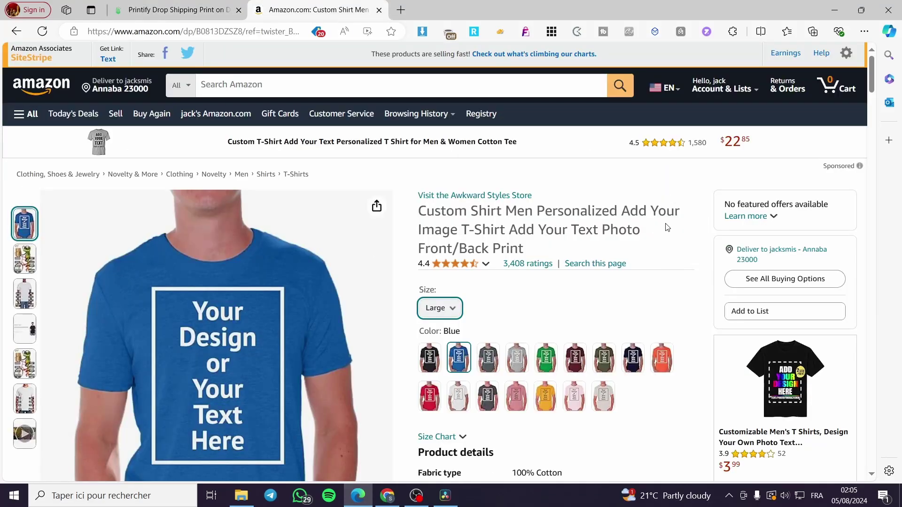
pyautogui.click(144, 9)
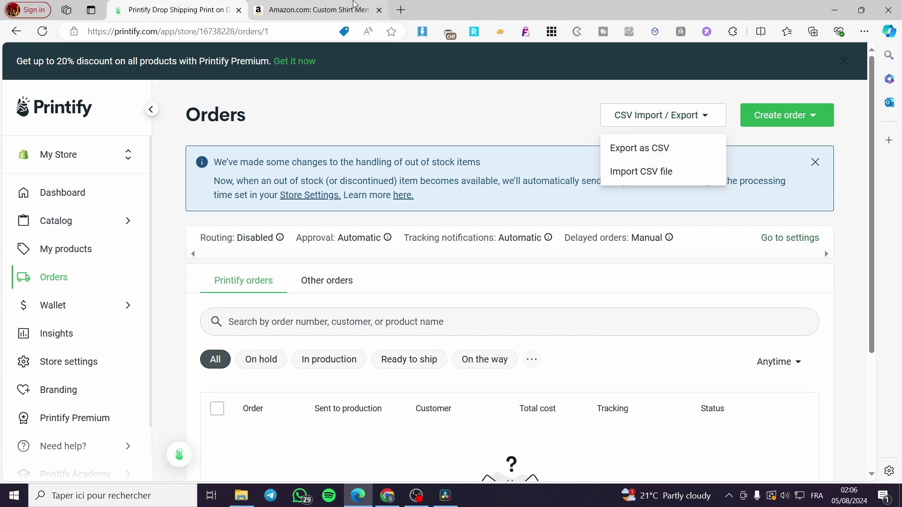
pyautogui.click(319, 10)
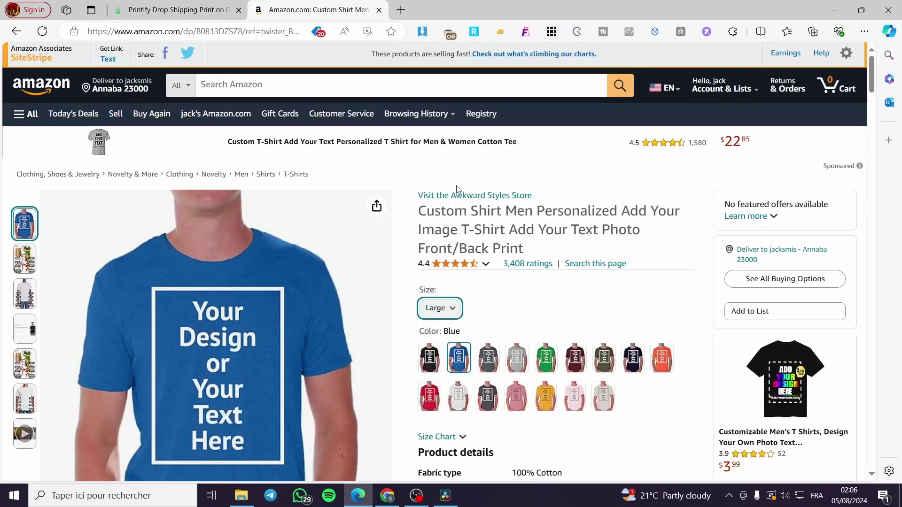
pyautogui.click(176, 10)
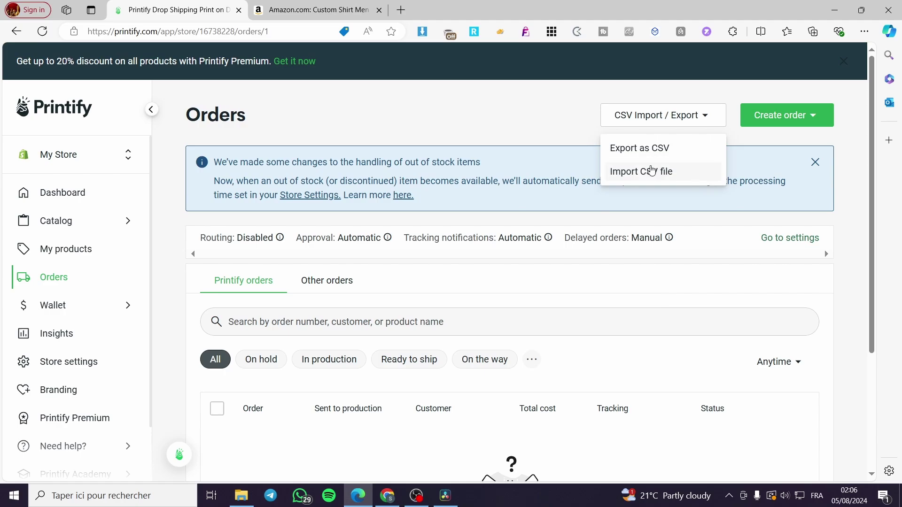
# Step: Choose Create order > Manual to bring up the Select Product list
pyautogui.click(823, 115)
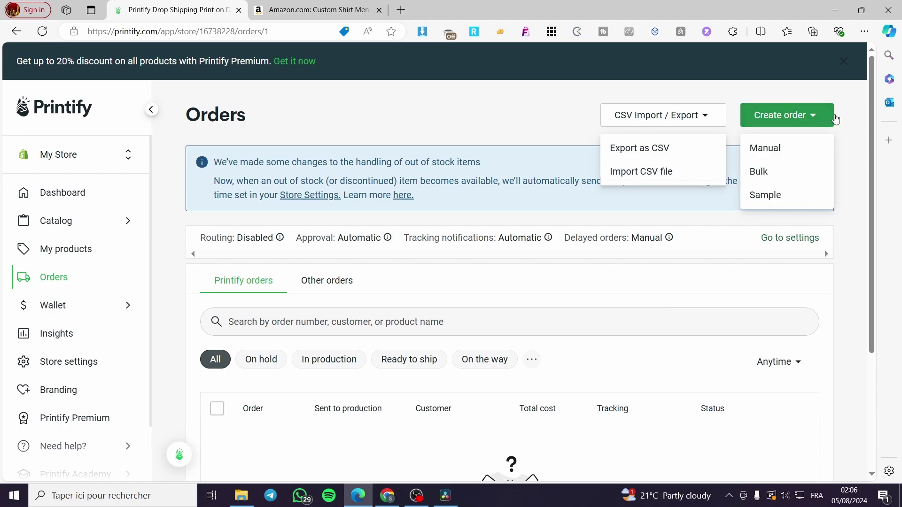
pyautogui.click(719, 121)
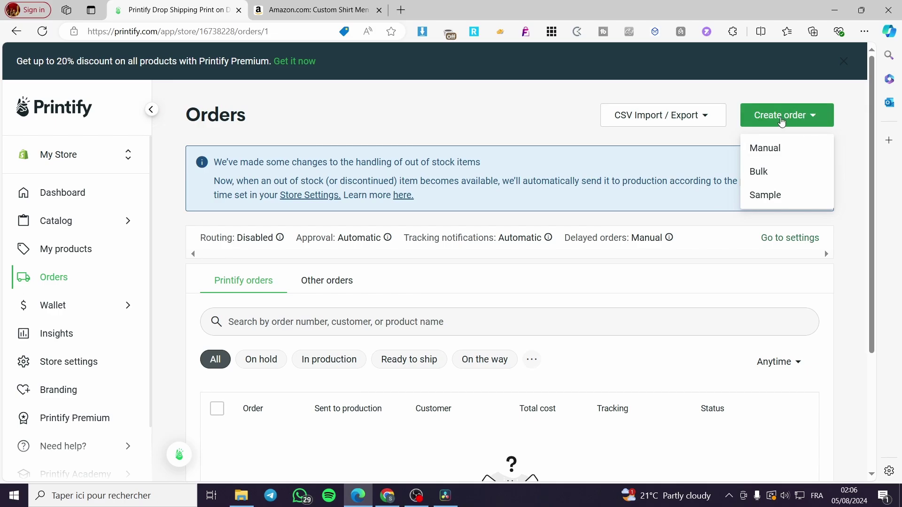
pyautogui.click(785, 152)
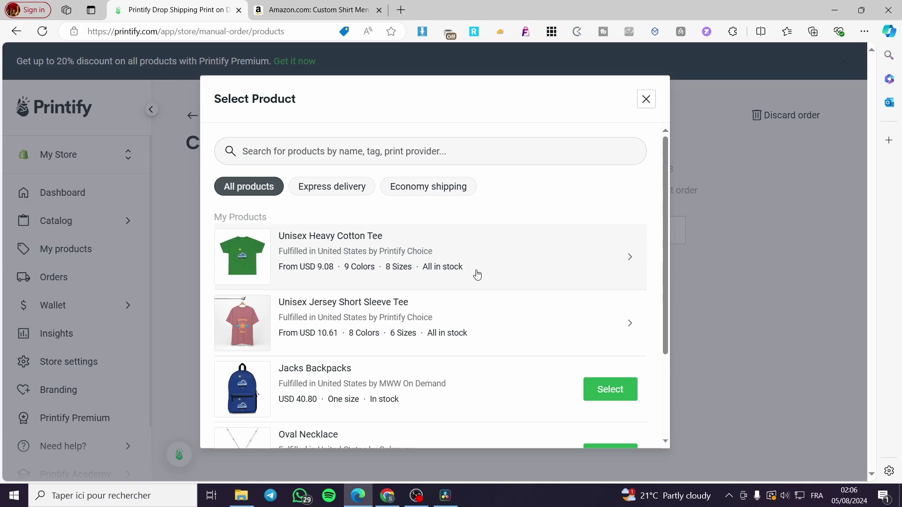
# Step: Add a White, size M Unisex Heavy Cotton Tee (USD 9.08) and continue to Shipping
pyautogui.click(400, 253)
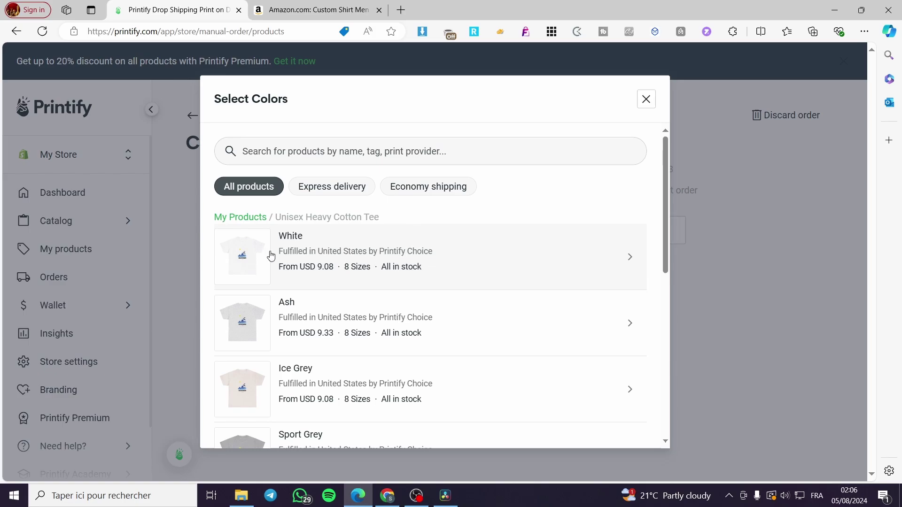
pyautogui.click(372, 249)
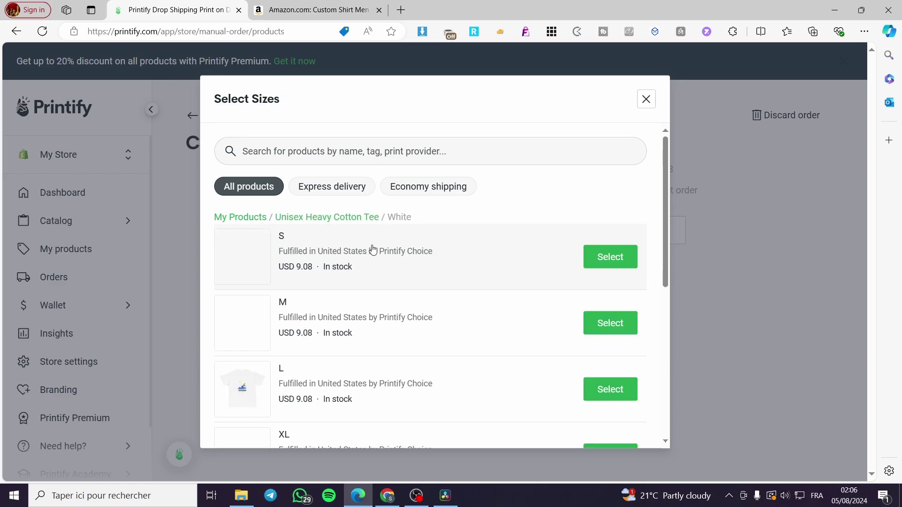
pyautogui.scroll(-1, 458, 256)
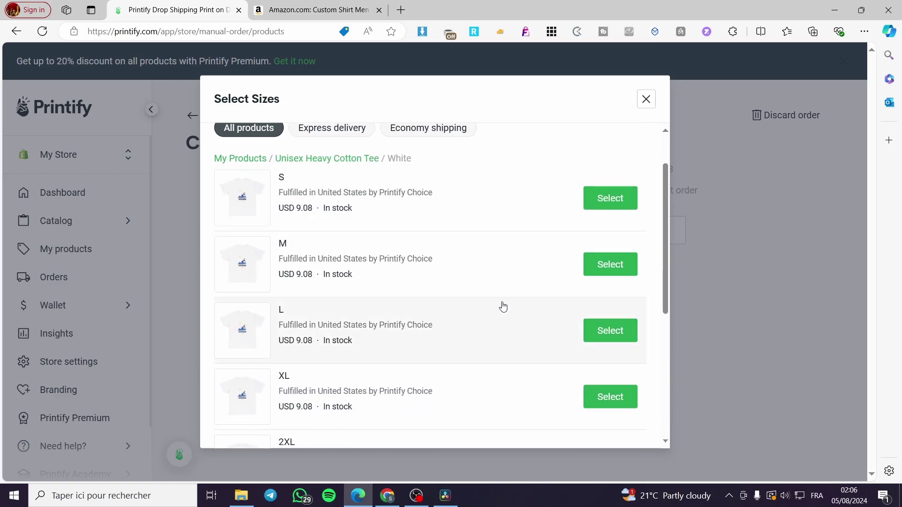
pyautogui.click(601, 264)
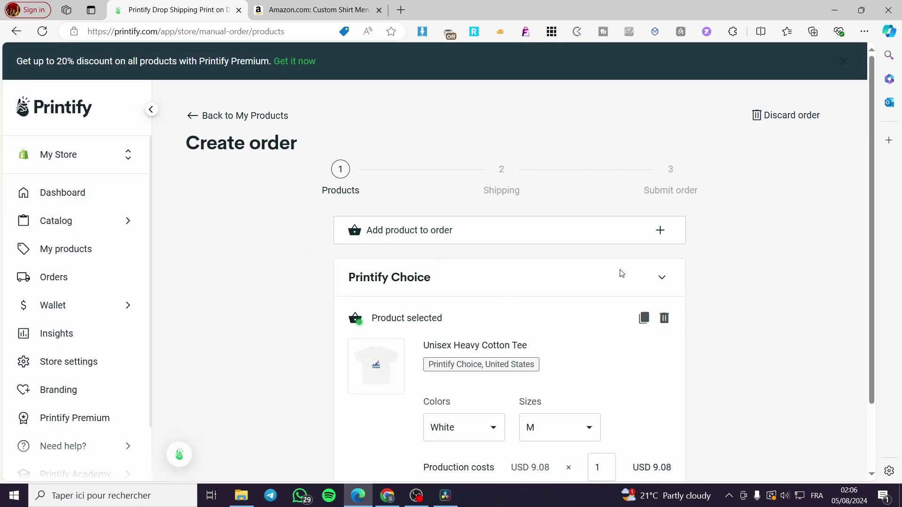
pyautogui.scroll(-2, 400, 291)
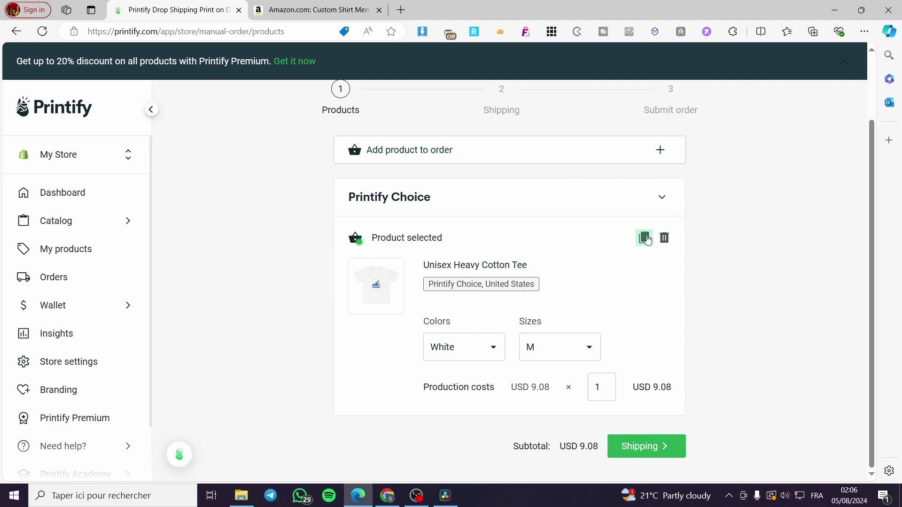
pyautogui.click(666, 449)
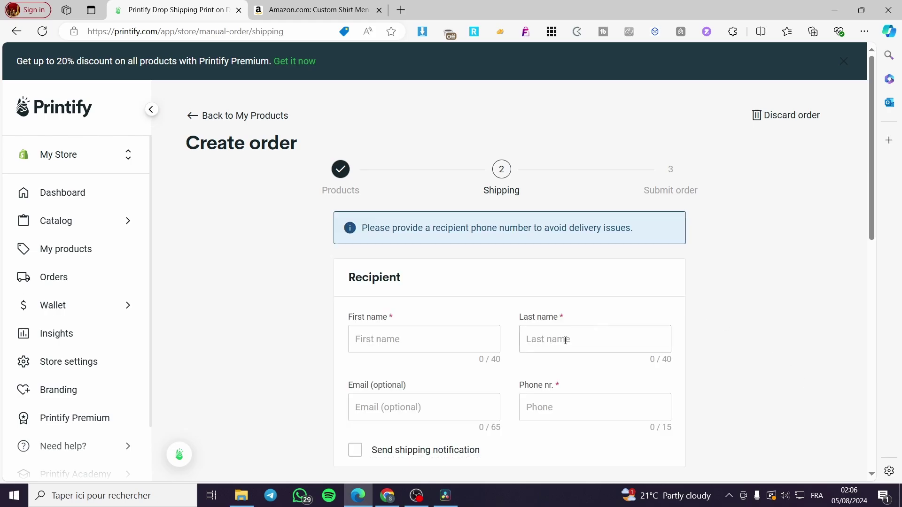
pyautogui.scroll(-1, 411, 337)
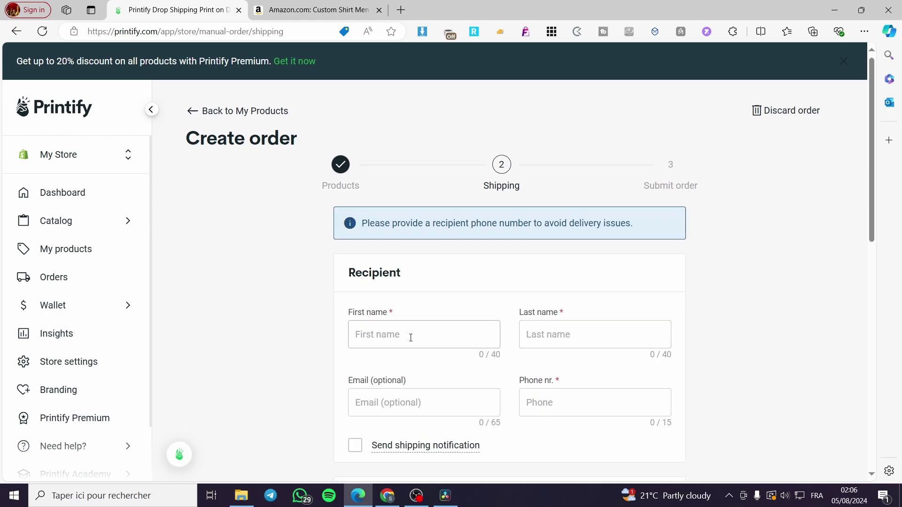
pyautogui.scroll(-2, 411, 338)
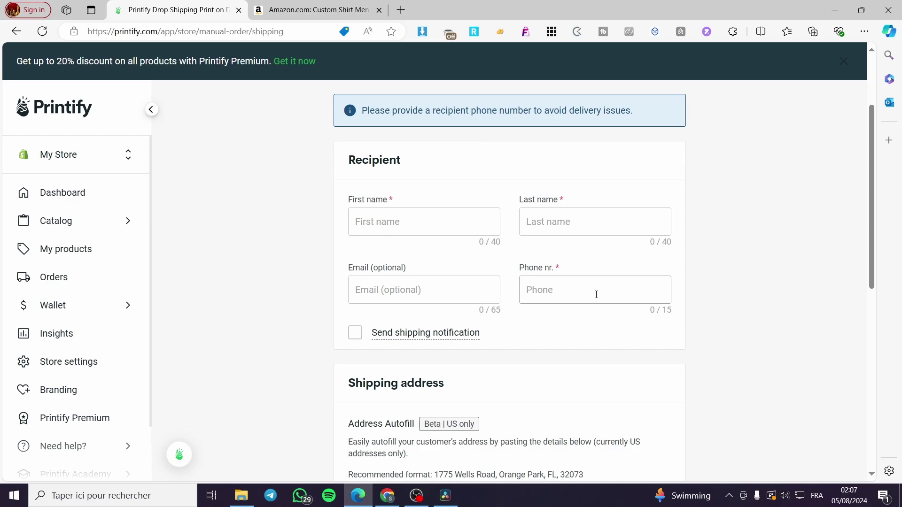
pyautogui.click(315, 10)
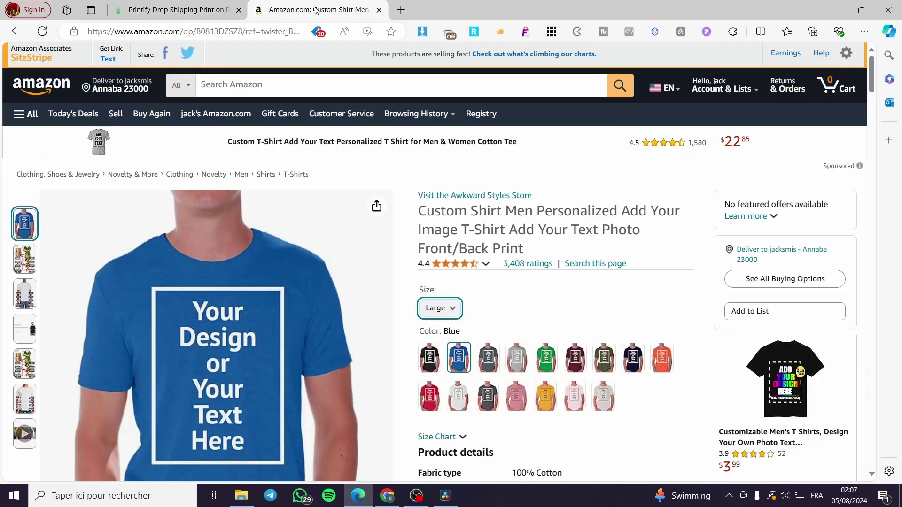
pyautogui.click(174, 10)
pyautogui.scroll(-5, 517, 262)
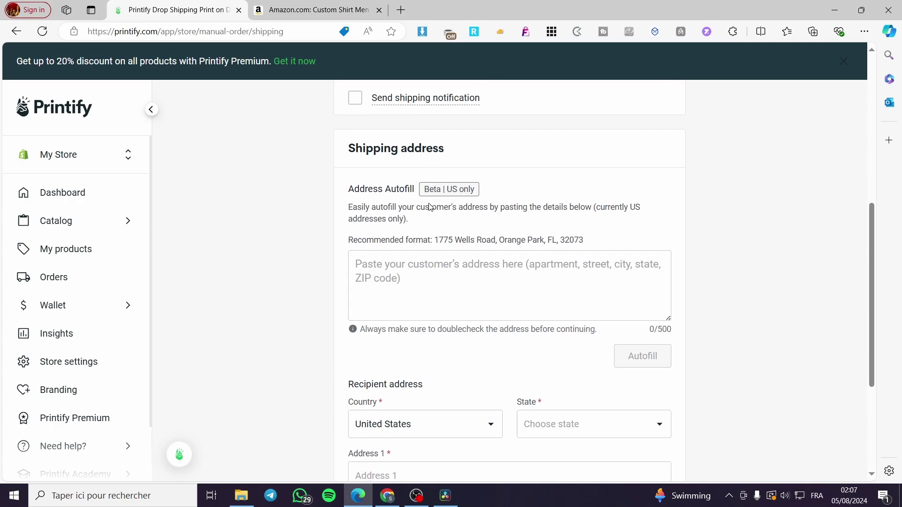
pyautogui.click(372, 272)
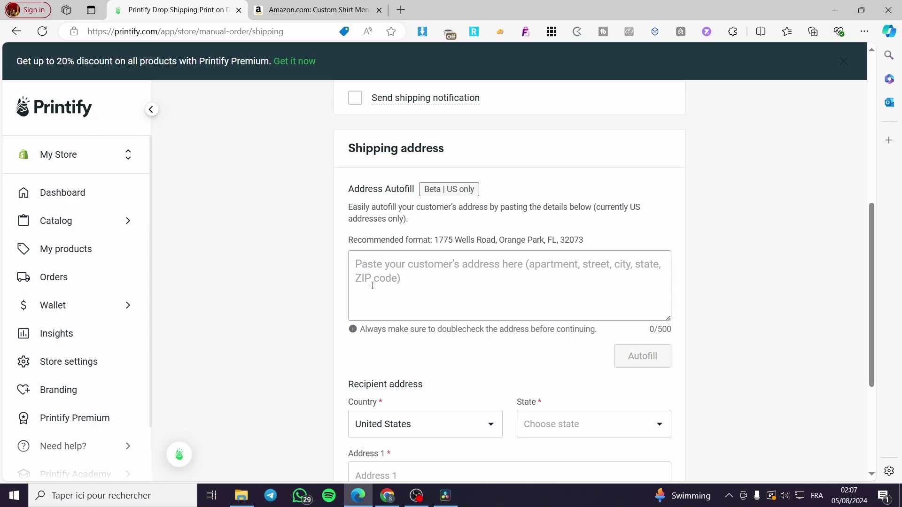
pyautogui.scroll(-4, 477, 285)
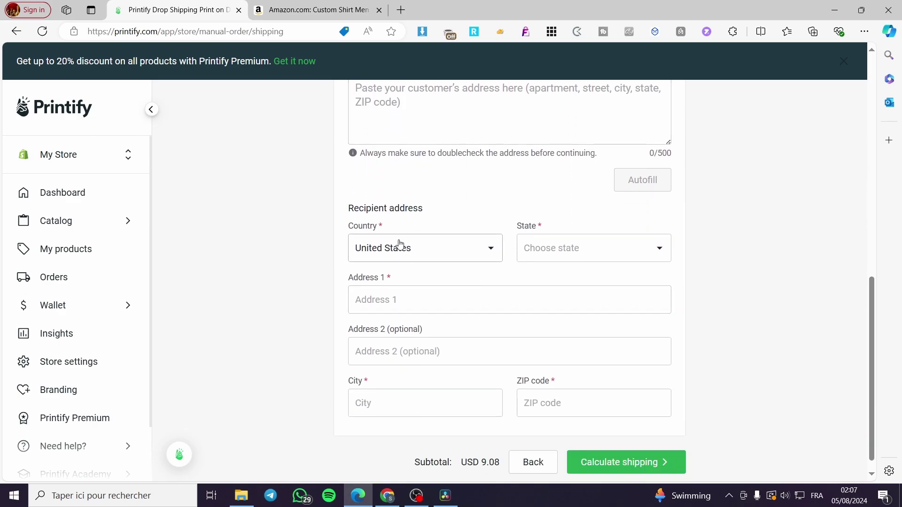
pyautogui.scroll(-1, 457, 236)
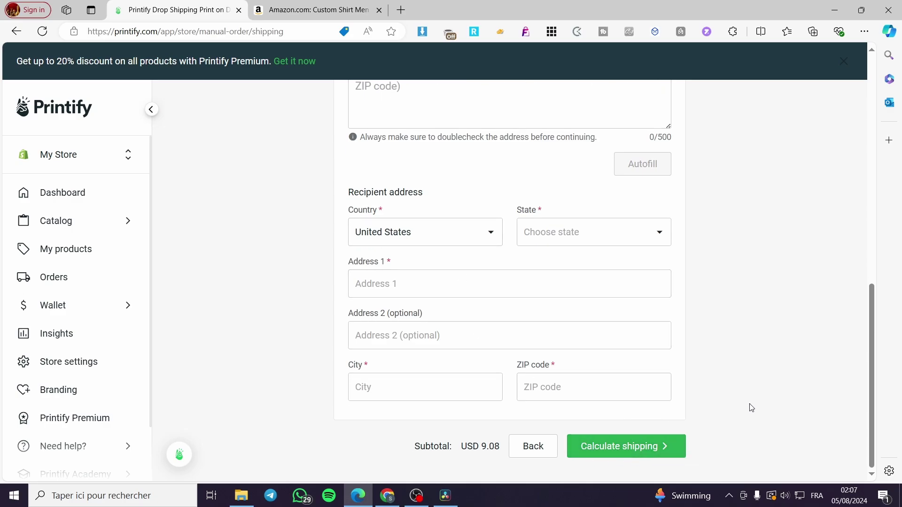
pyautogui.click(319, 10)
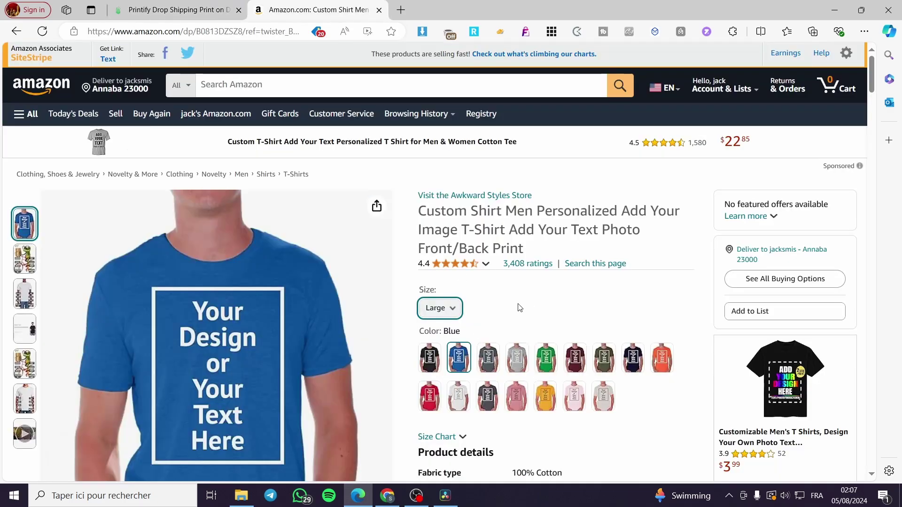
pyautogui.click(178, 11)
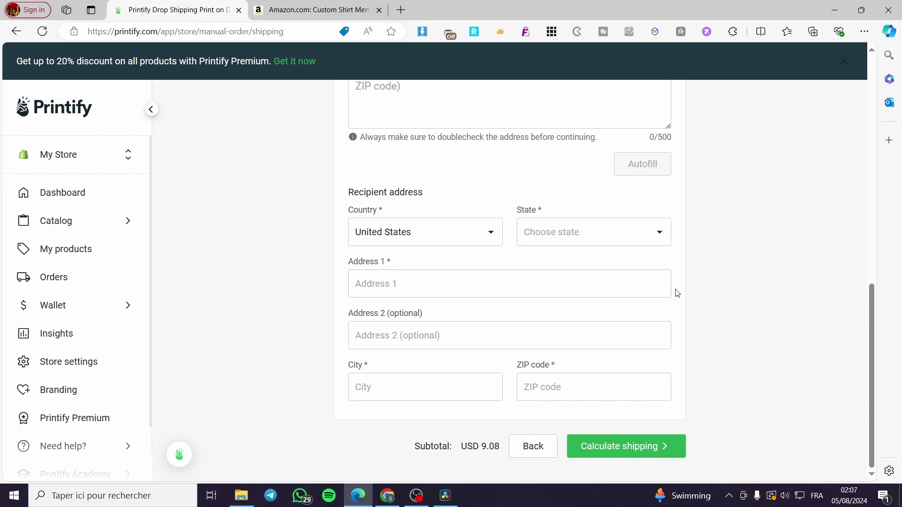